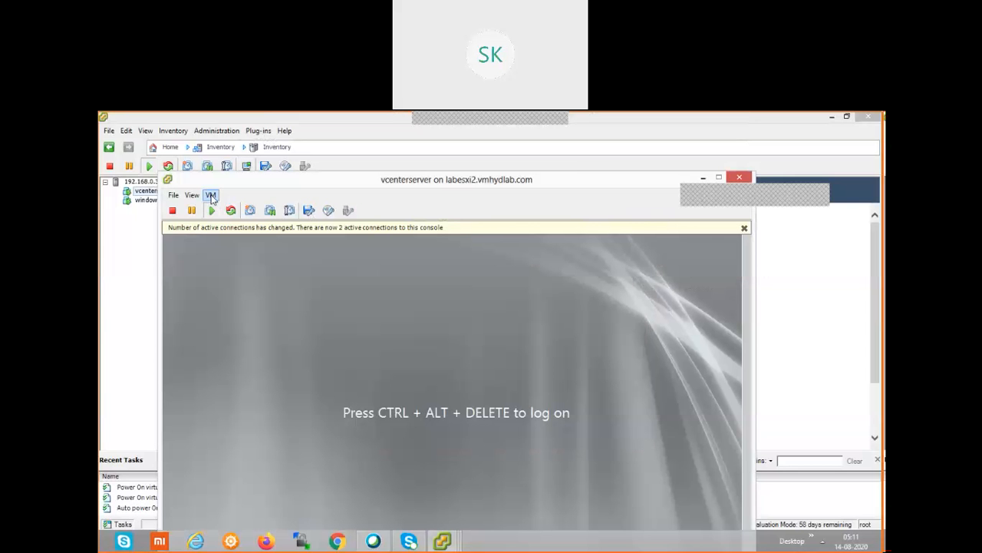
Send Ctrl+Alt+Del to the vcenterserver virtual machine and log on as vmhydlab\Administrator with the account password.
left_click(211, 196)
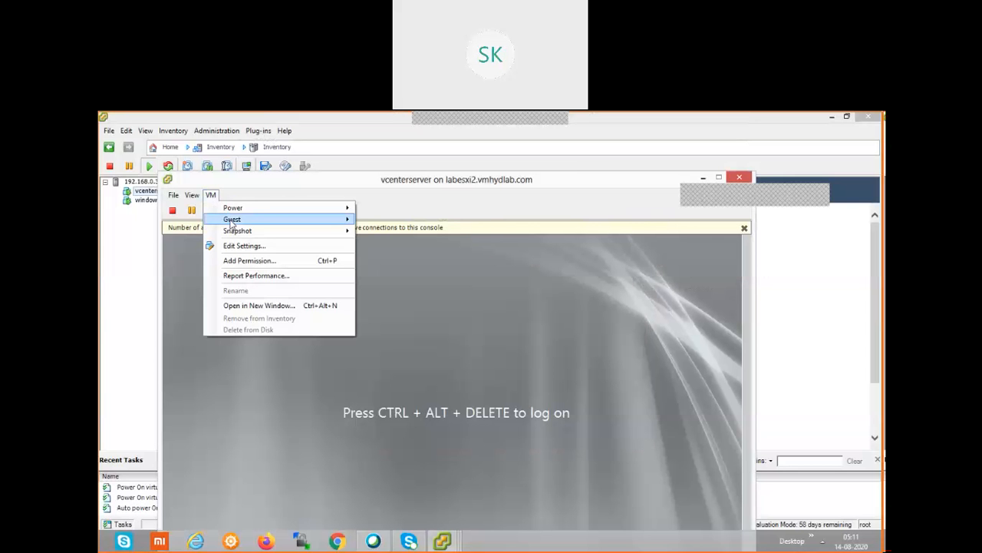
mouse_move(233, 221)
left_click(377, 232)
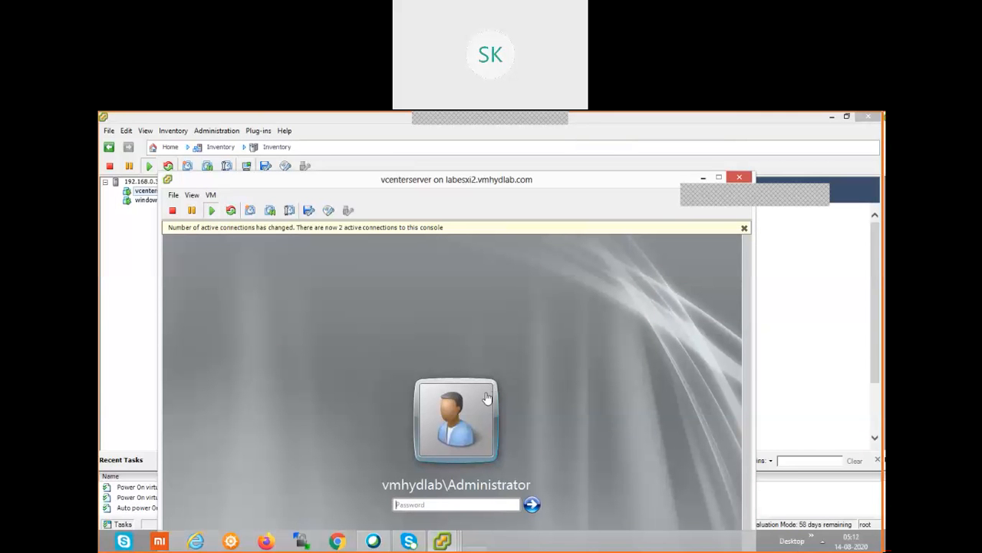
left_click(412, 507)
type("***")
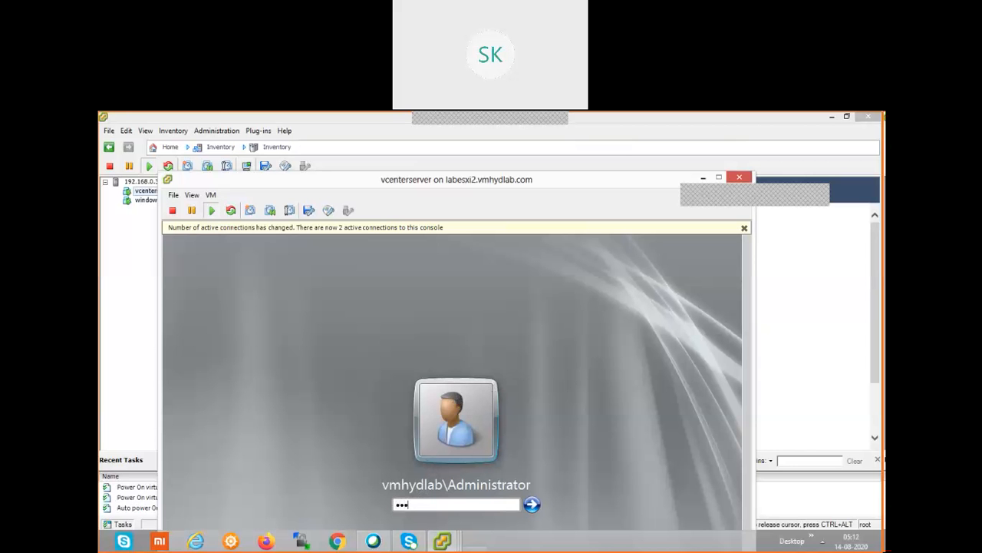
type("********")
key("Return")
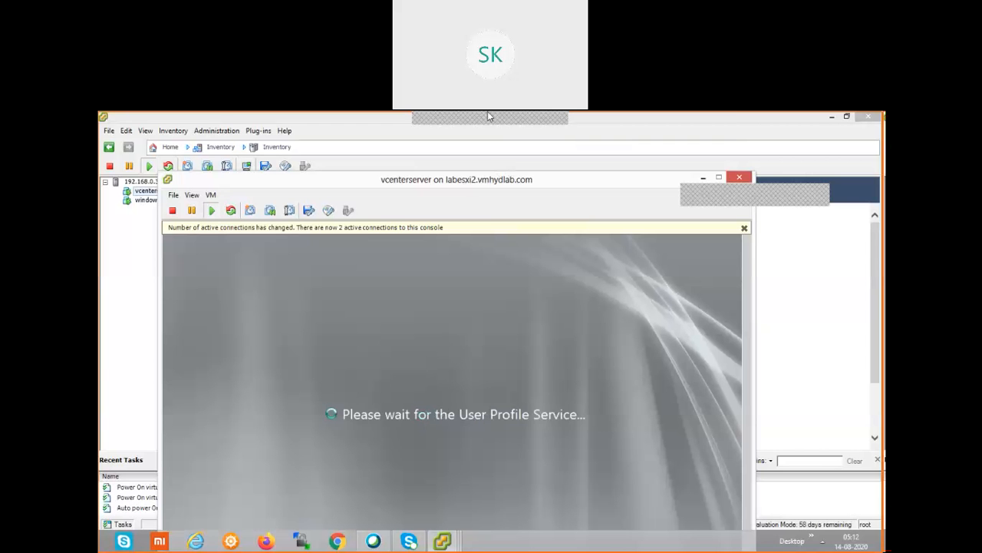
mouse_move(488, 113)
left_click(471, 127)
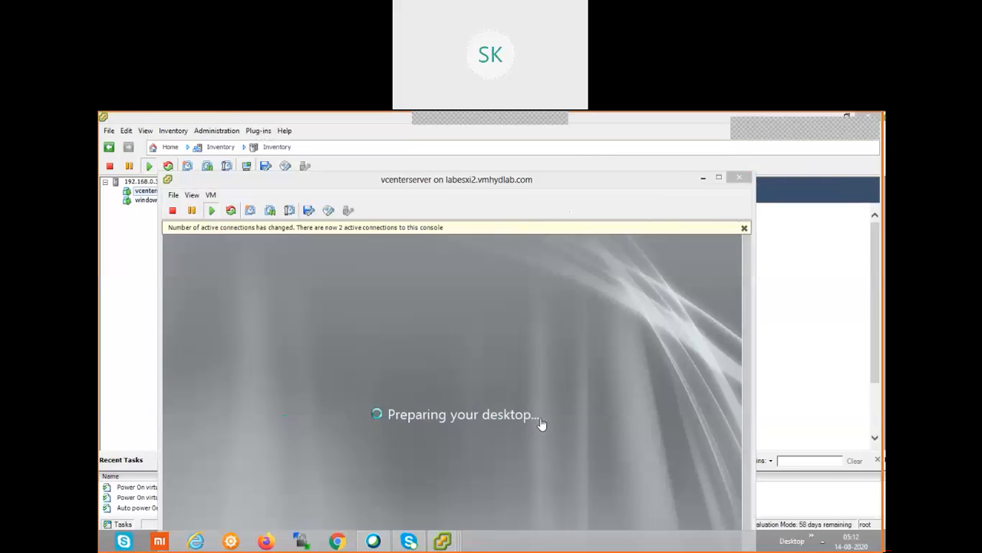
Move the vcenterserver console off the inventory and open the console of the windows2008ad virtual machine.
left_click(358, 183)
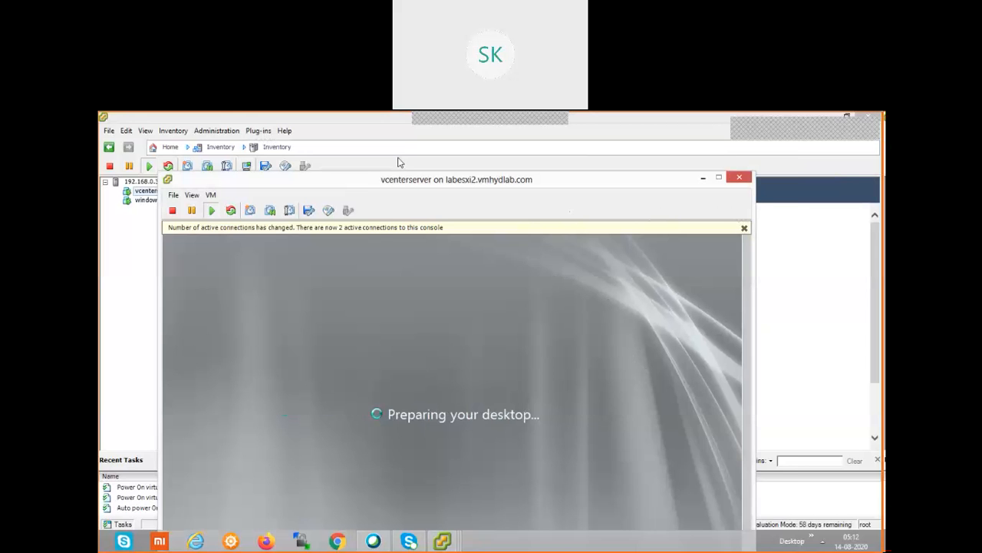
left_click_drag(356, 179, 400, 161)
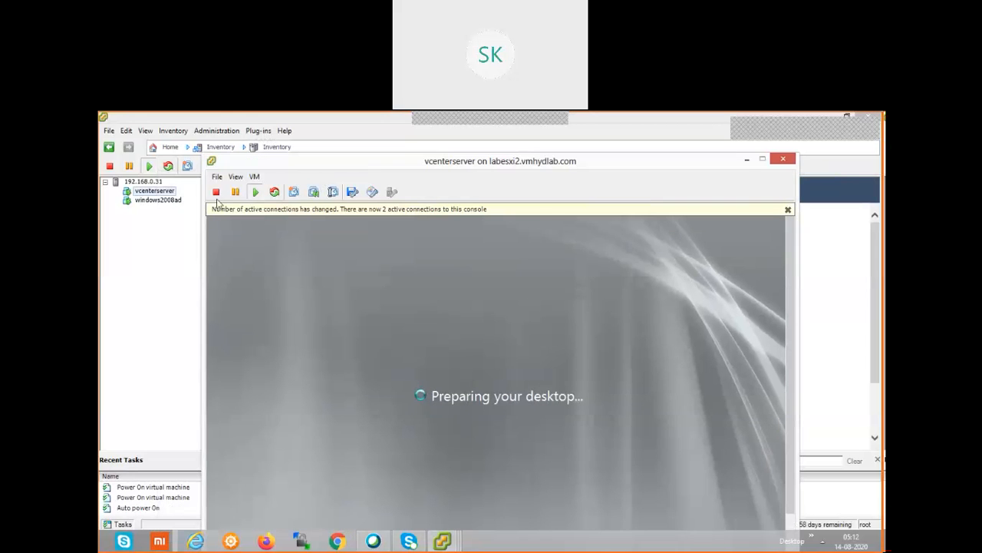
right_click(158, 200)
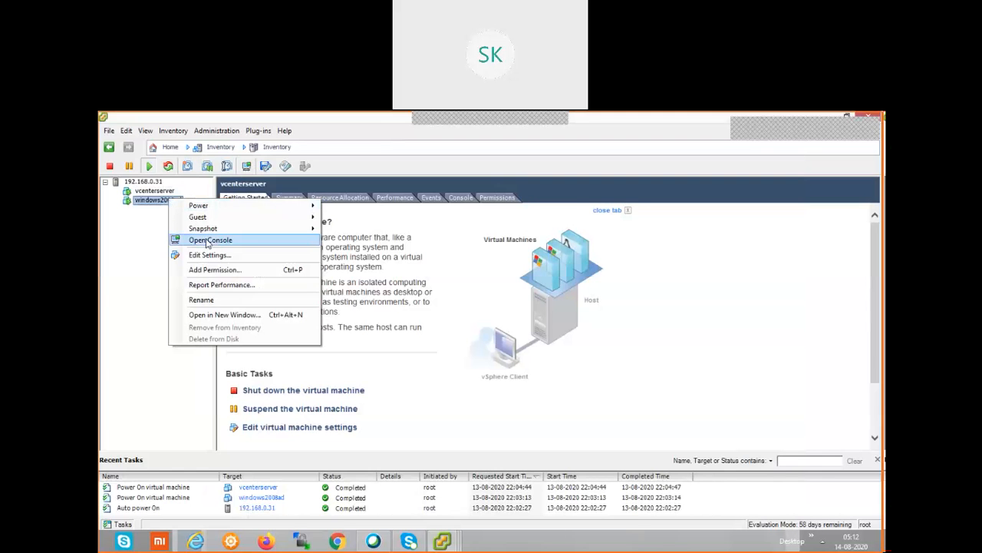
left_click(207, 240)
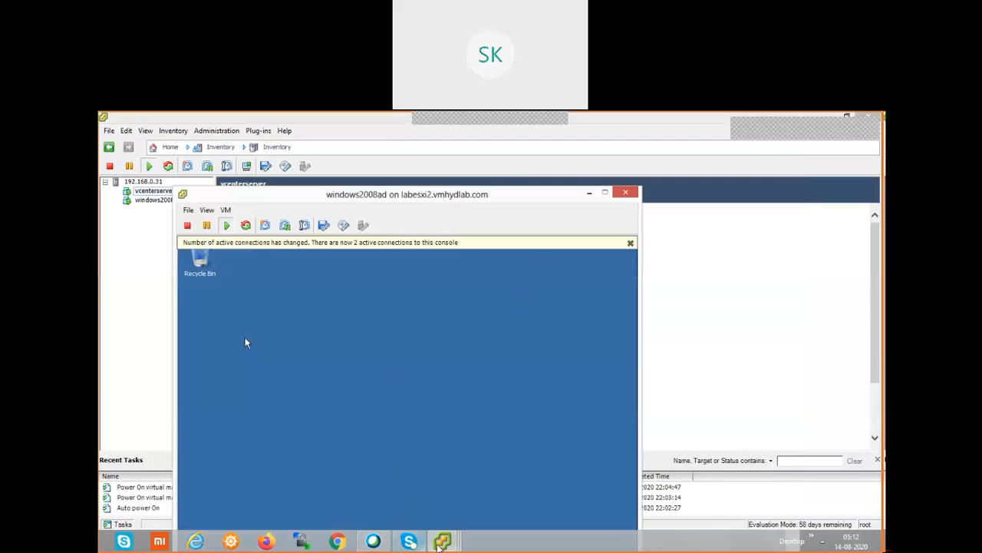
Rearrange the two console windows so windows2008ad is in front and vcenterserver is moved aside behind it.
mouse_move(441, 541)
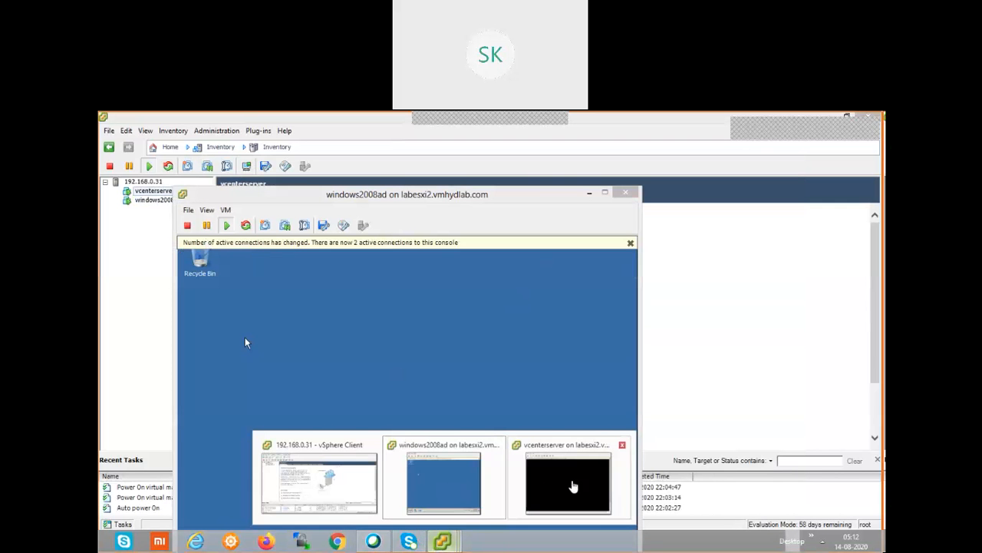
left_click(572, 484)
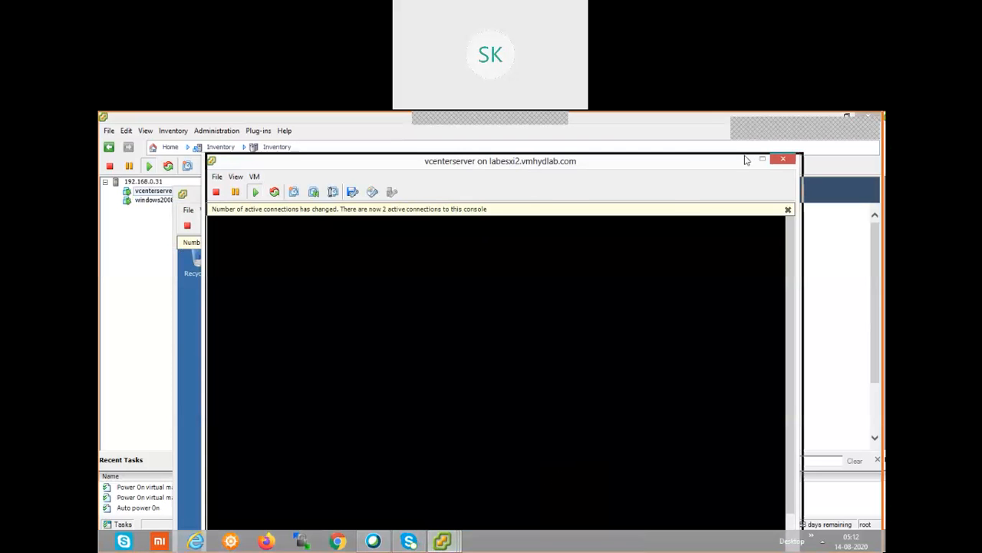
left_click_drag(535, 167, 749, 160)
left_click(386, 198)
left_click_drag(403, 195, 414, 149)
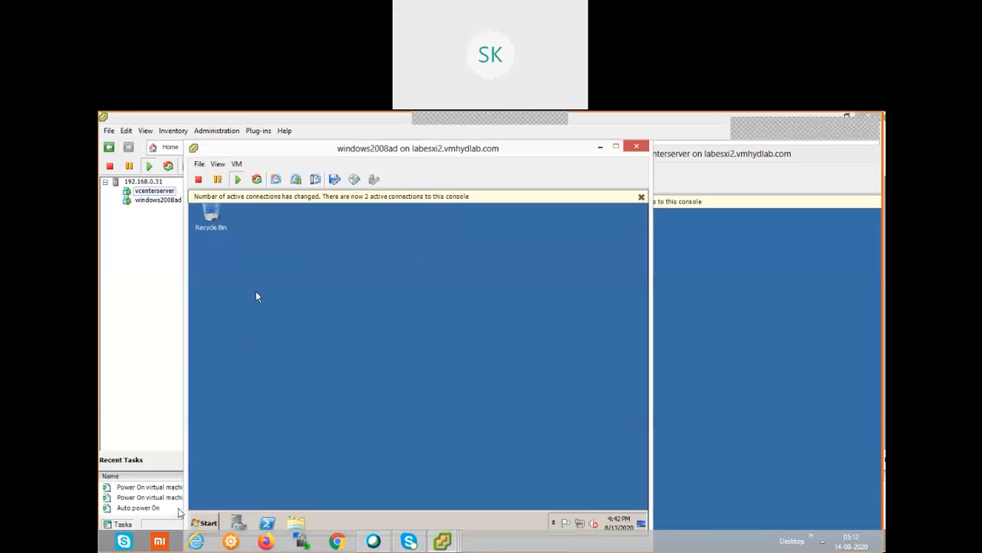
Launch Remote Desktop Connection with mstsc and connect to the computer 192.168.0.35.
key("super+r")
type("mstsc")
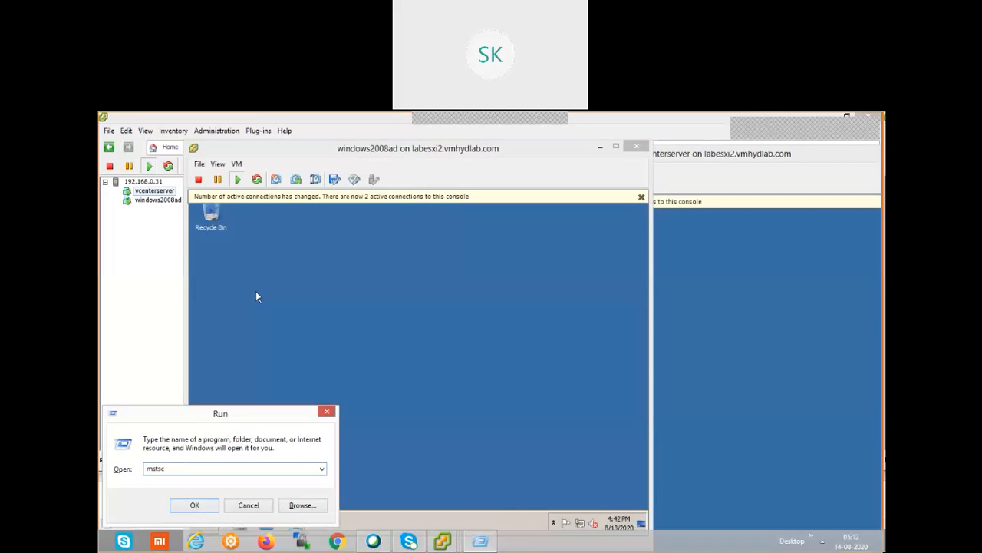
key("Return")
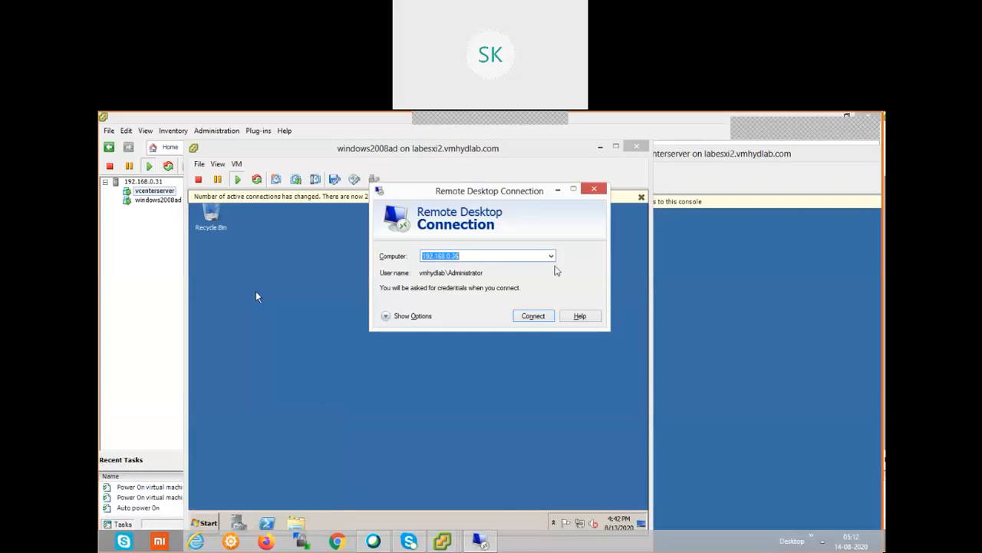
left_click(551, 255)
left_click(486, 267)
left_click(491, 257)
key("BackSpace")
type("5")
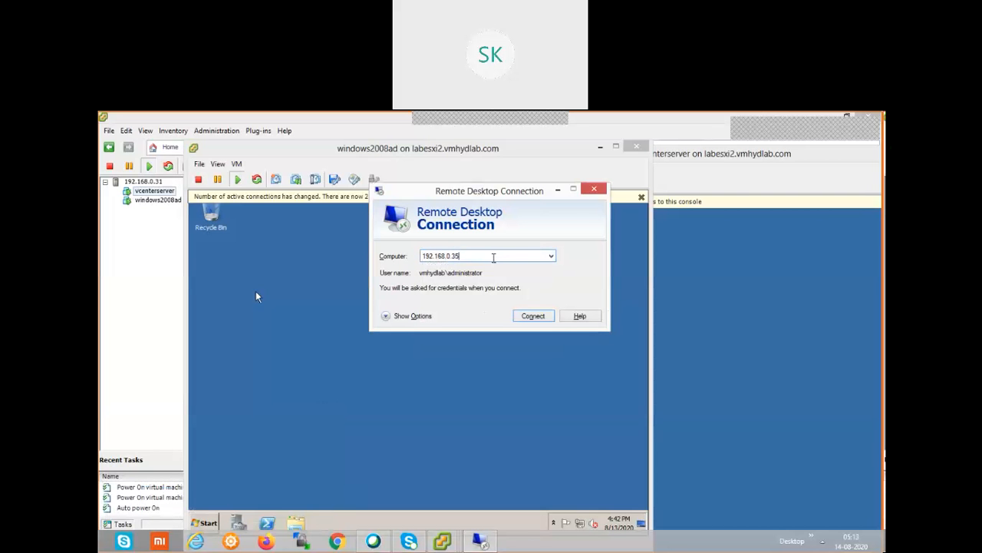
left_click(534, 319)
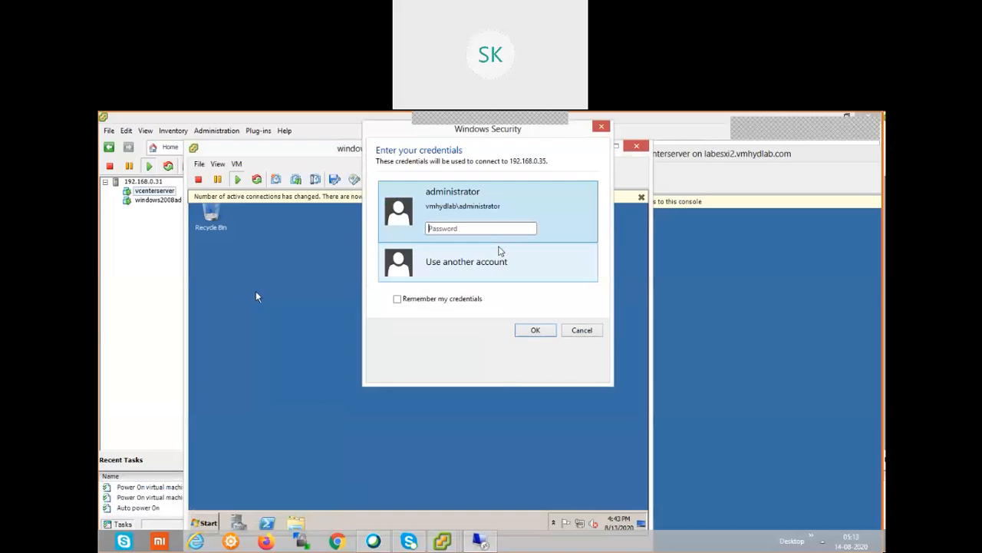
Sign in to the remote session with the administrator account's password and maximize the session to full screen.
type("******")
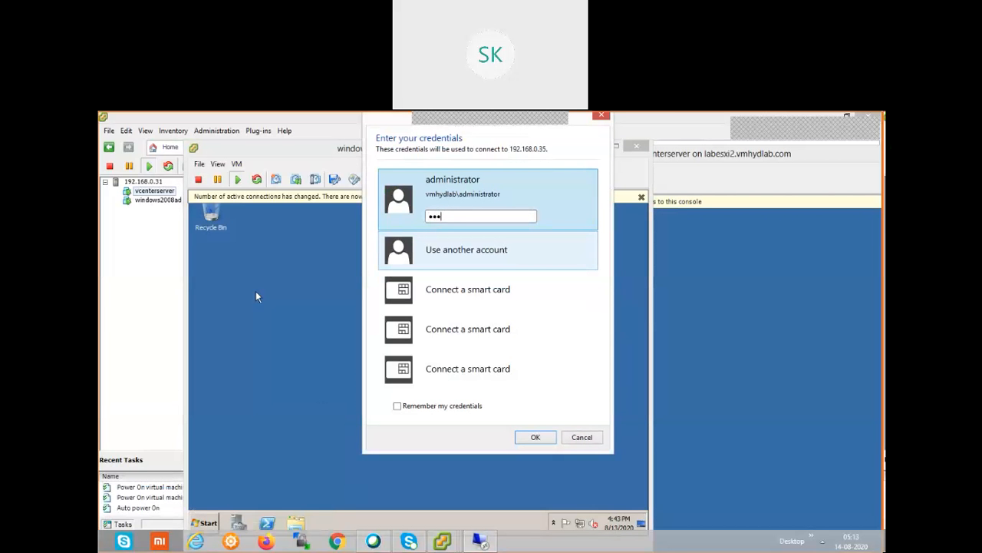
type("****")
left_click(533, 437)
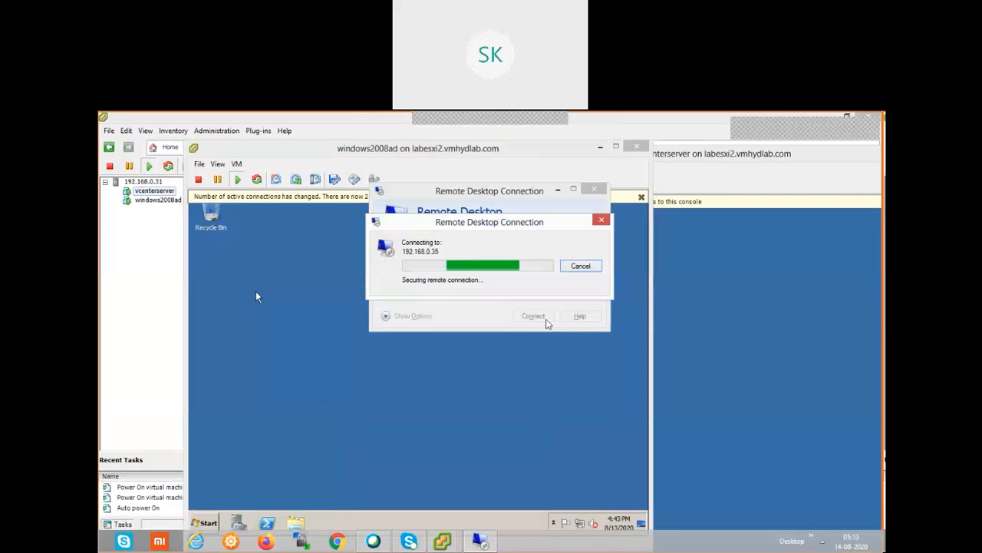
left_click(525, 356)
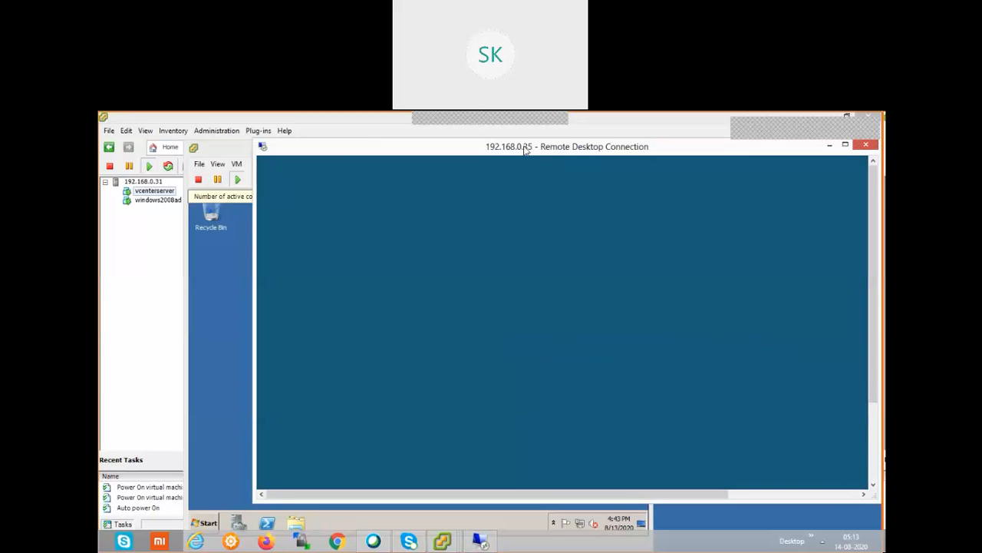
left_click_drag(549, 156, 505, 148)
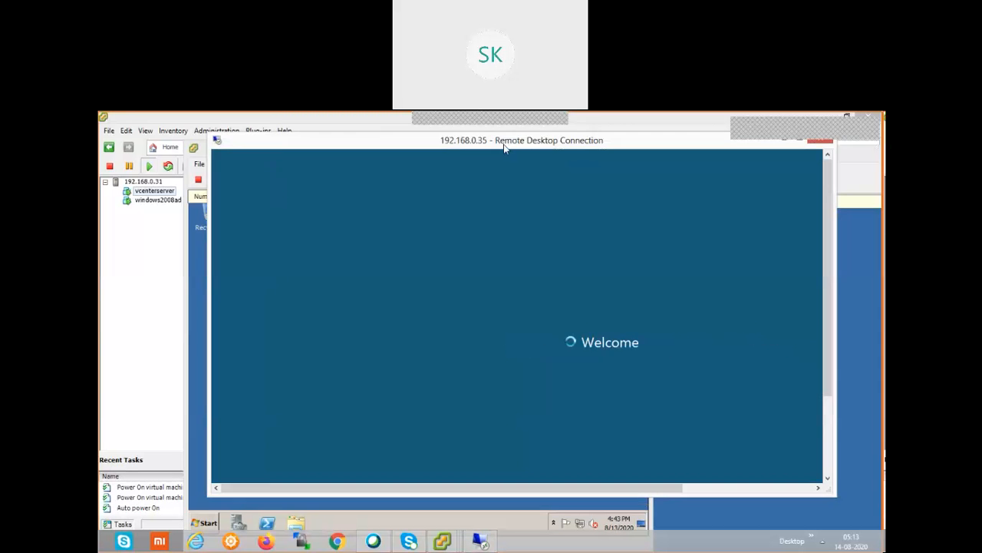
double_click(505, 147)
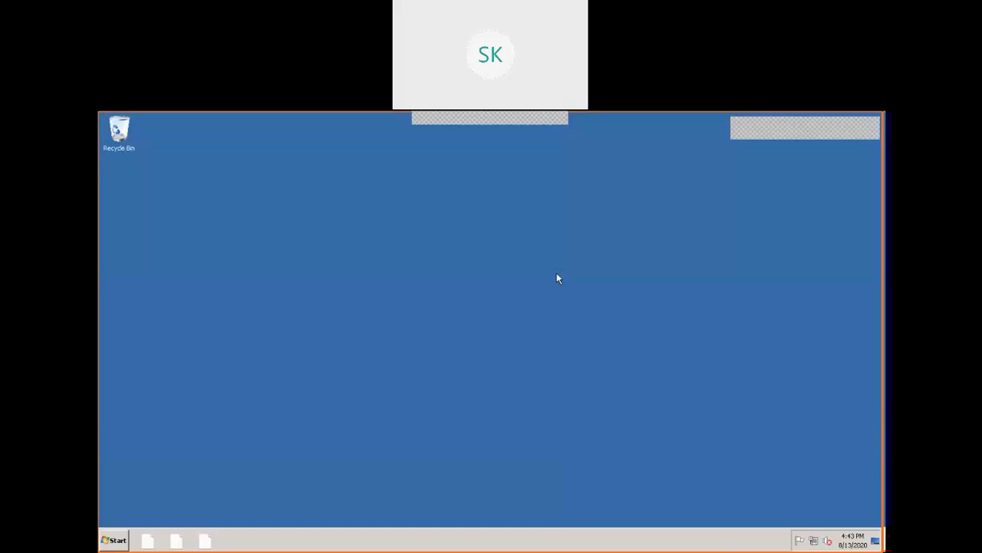
Launch Server Manager on the remote server.
left_click(118, 540)
left_click(144, 541)
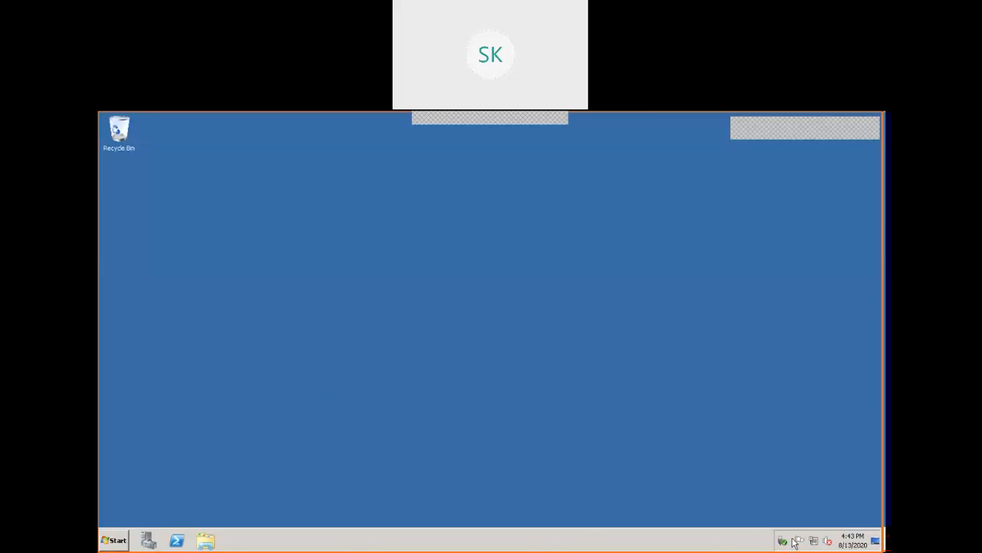
Examine the remote server's CPU and memory performance in Task Manager while Server Manager loads, and minimize it.
right_click(722, 540)
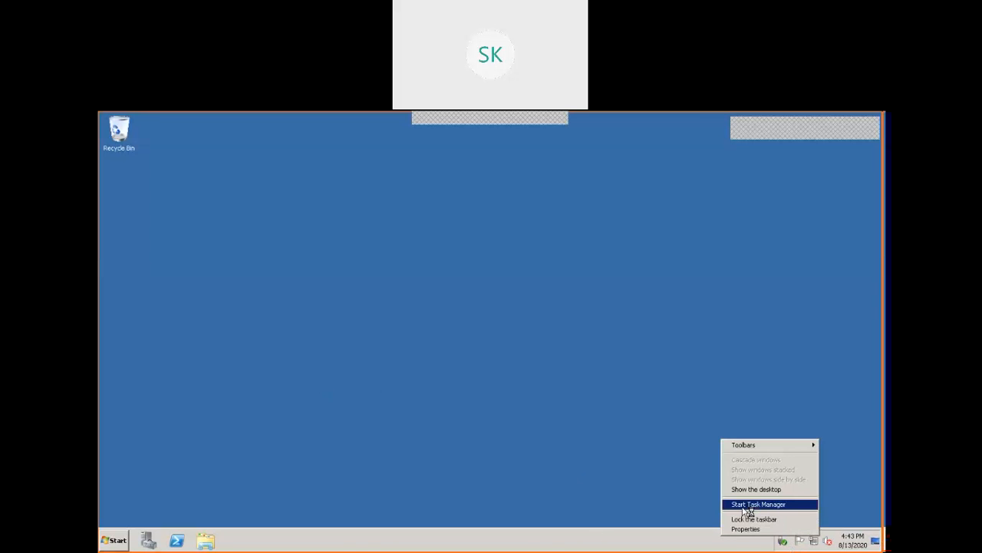
left_click(747, 506)
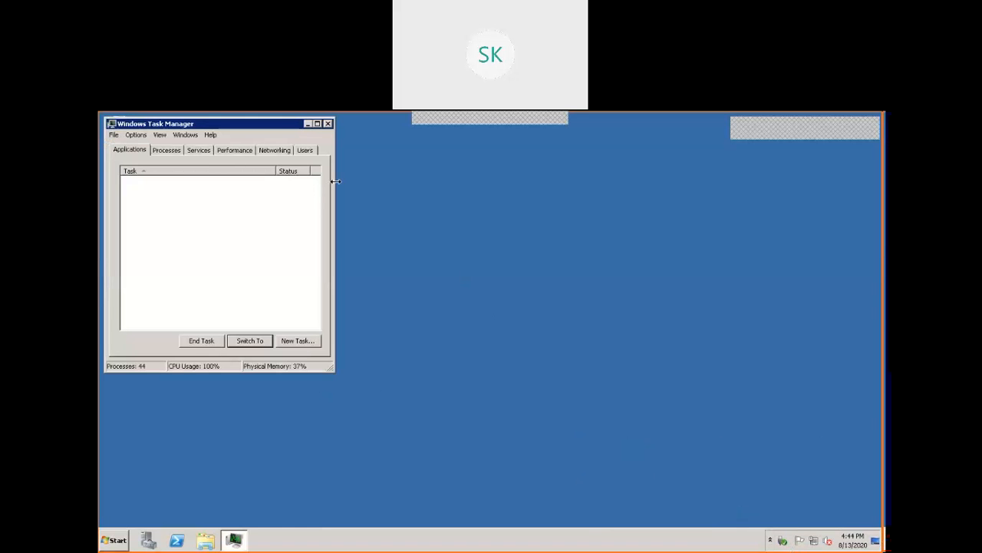
left_click_drag(283, 131, 653, 183)
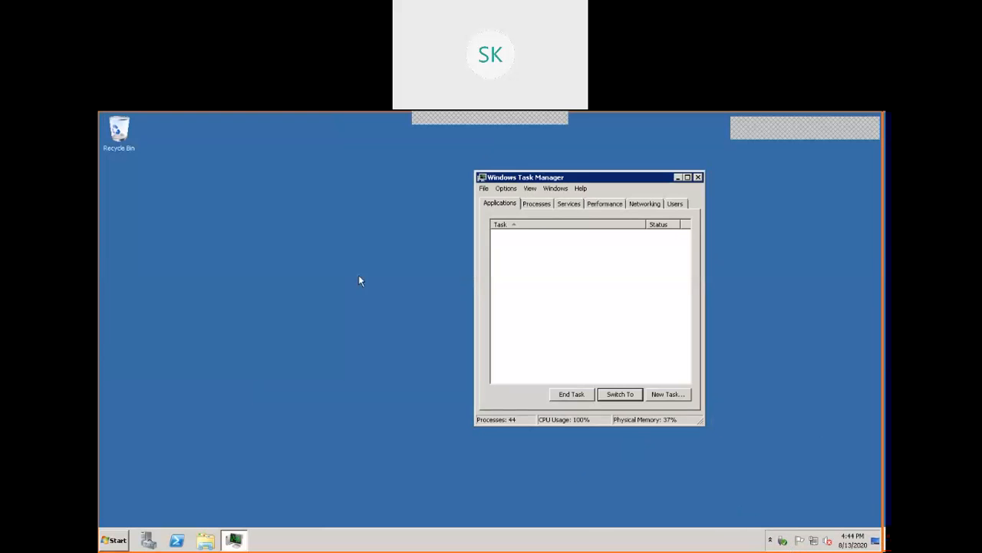
left_click(605, 206)
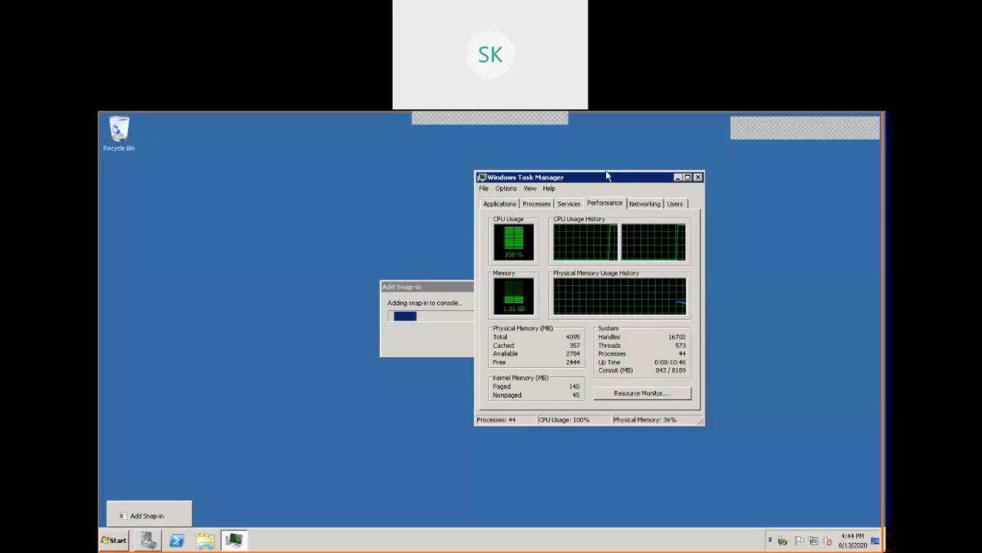
left_click_drag(596, 180, 749, 221)
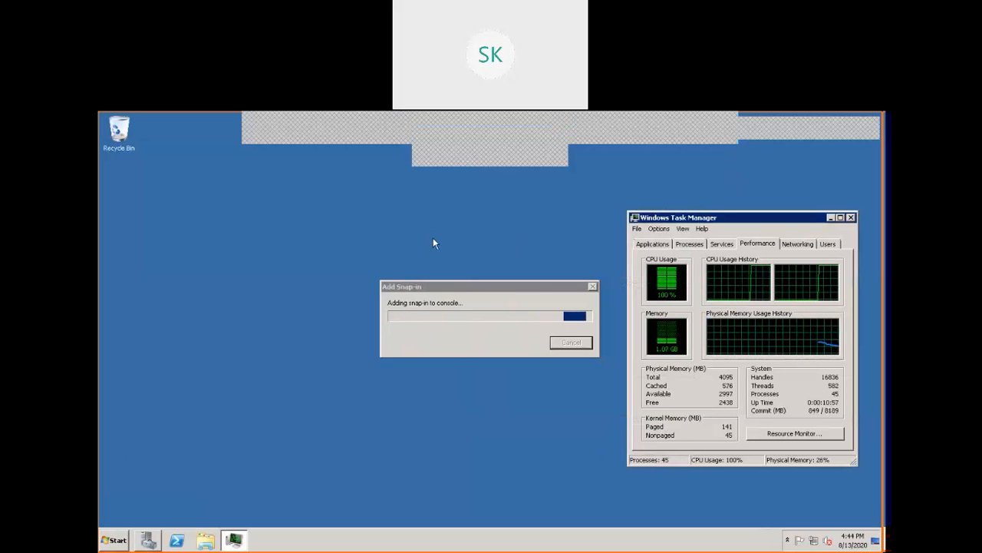
left_click(829, 218)
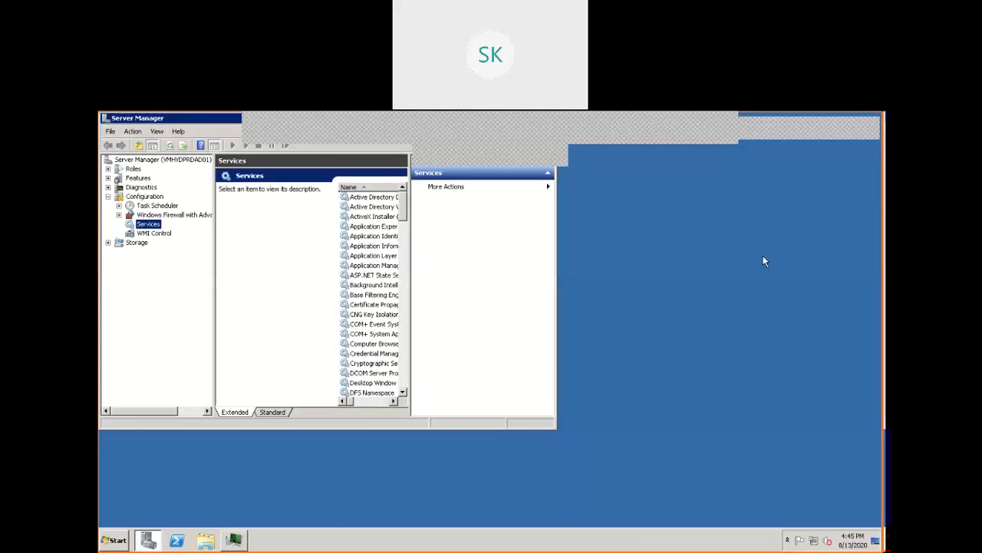
Reposition and widen the Server Manager window and show the services list in Standard view.
left_click_drag(215, 121, 273, 156)
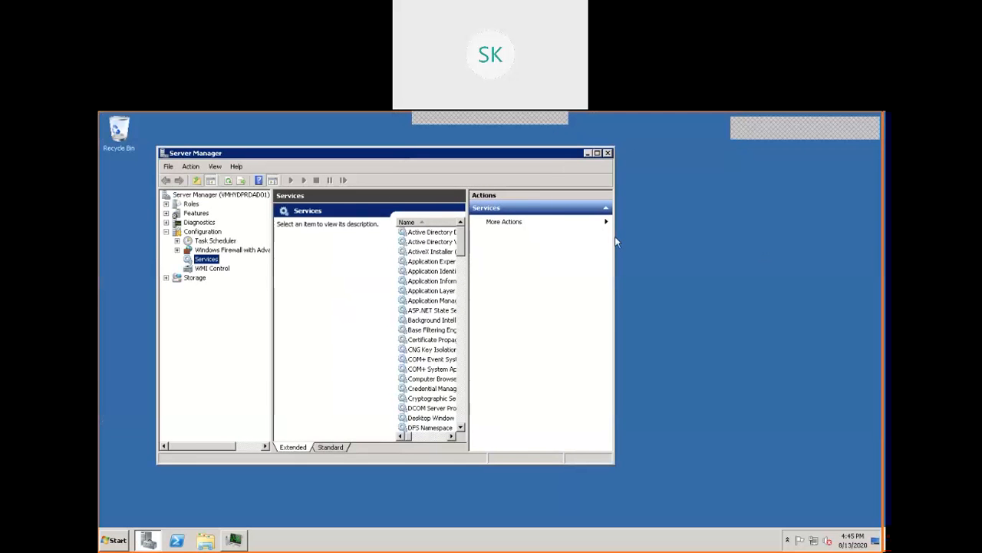
left_click_drag(615, 237, 846, 267)
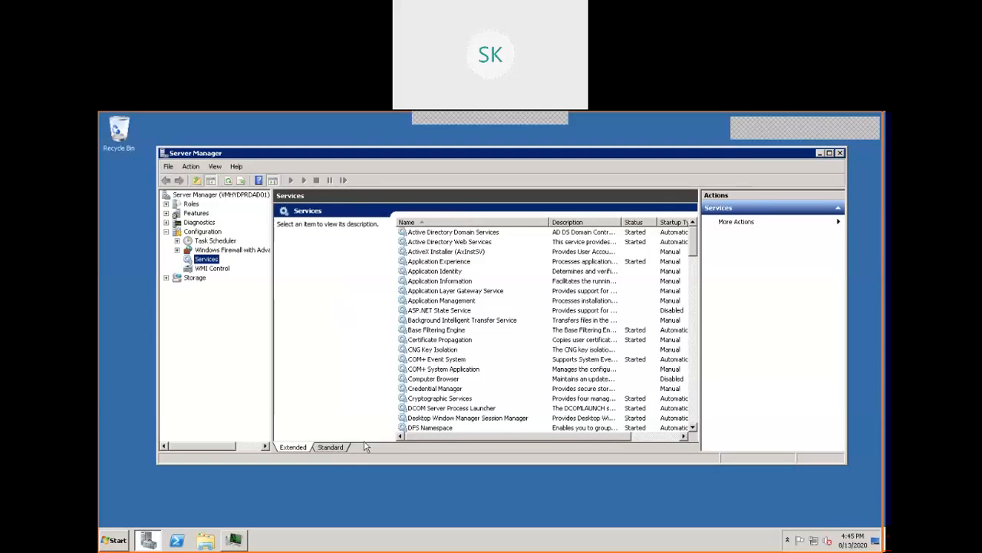
left_click(330, 446)
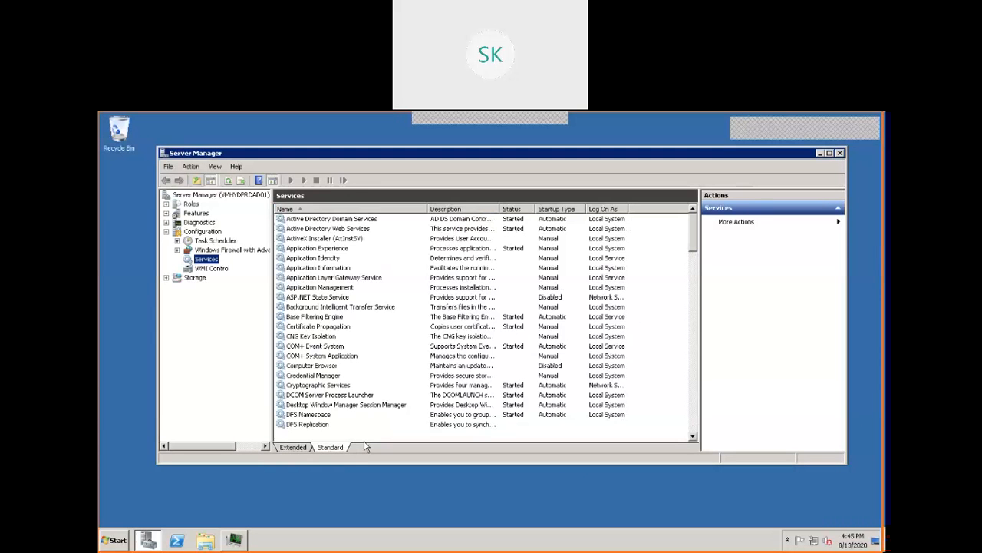
Locate the Remote Desktop Services service in the services list and open its properties.
left_click(344, 277)
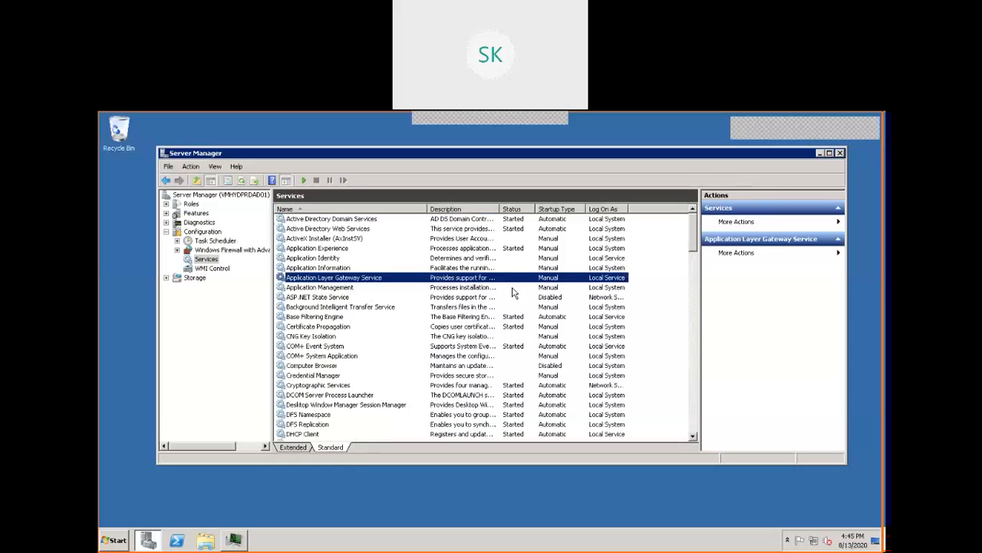
key("r")
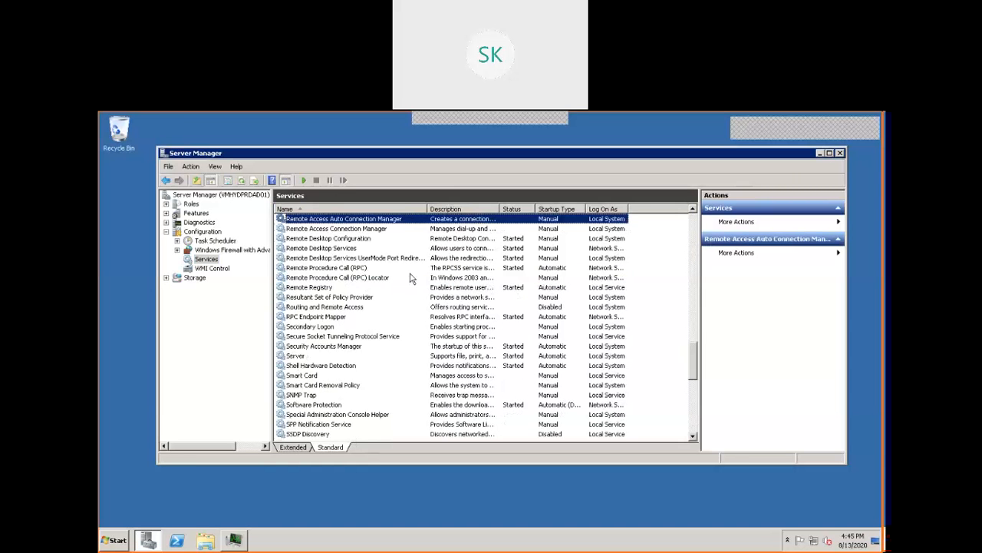
left_click(353, 250)
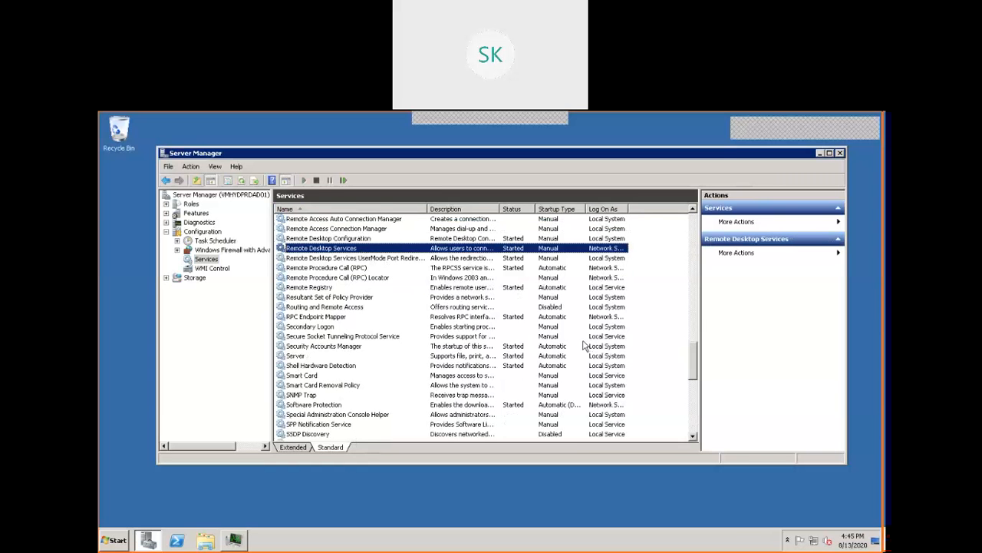
right_click(483, 250)
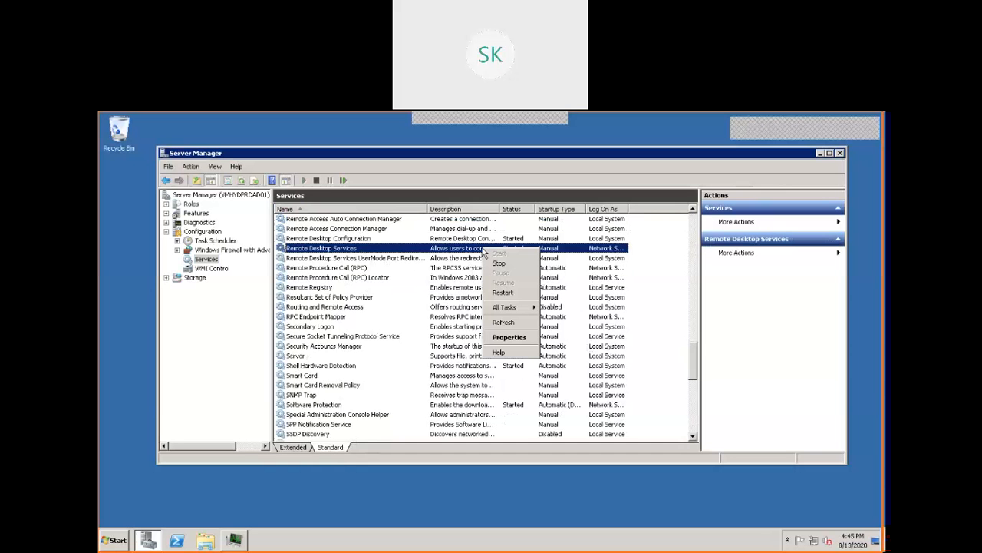
left_click(516, 339)
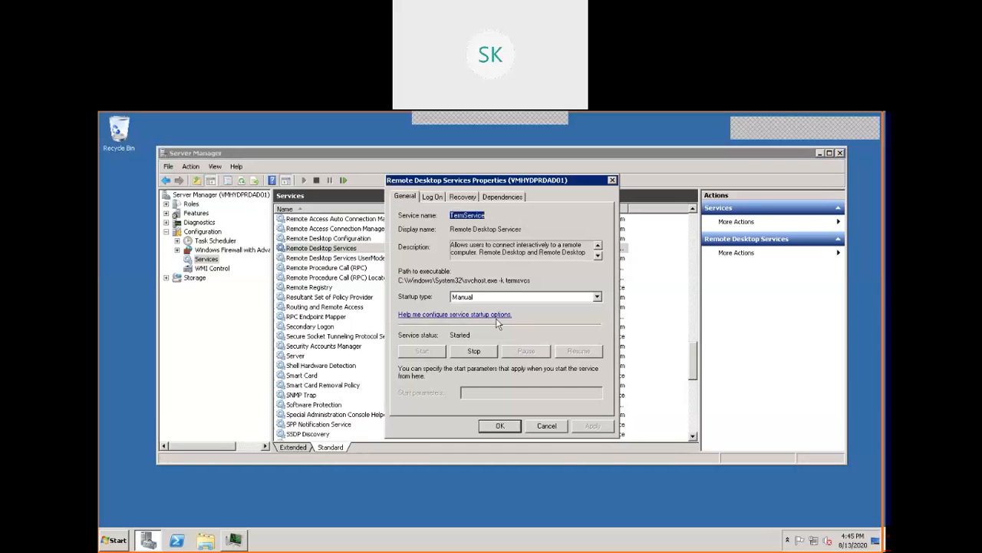
Examine the dependencies of the Remote Desktop Services service and close its properties without making changes.
left_click(509, 198)
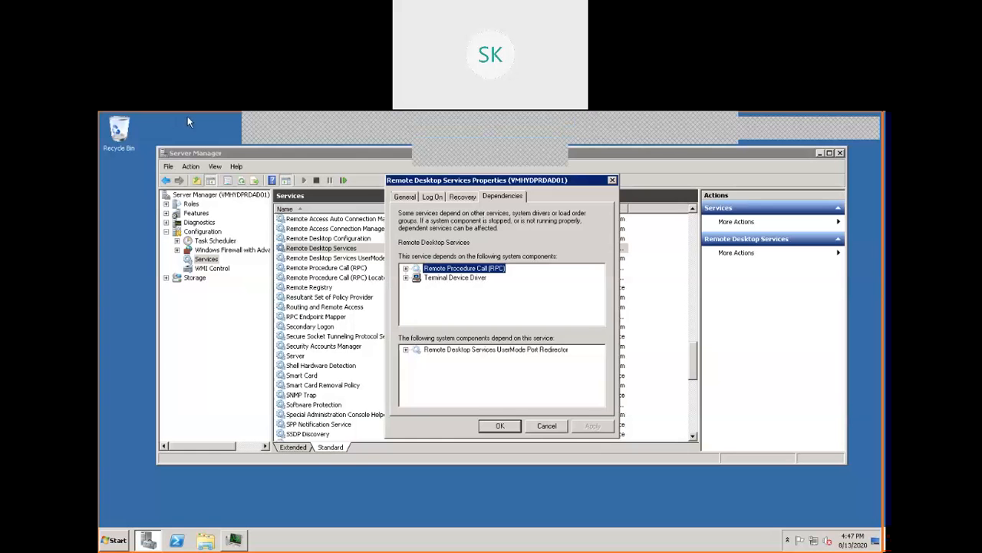
left_click(546, 427)
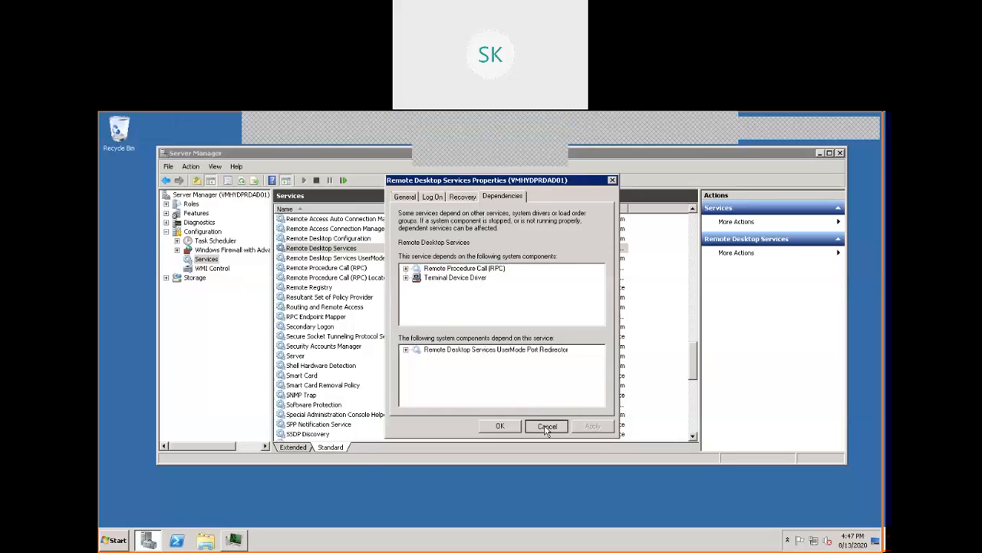
left_click(547, 427)
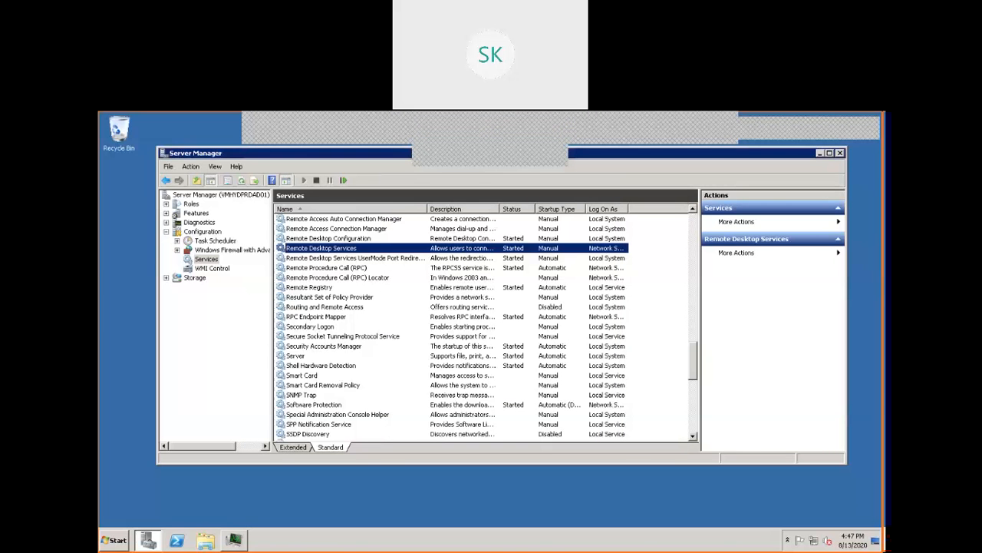
Restore the remote session from full screen to a window, bring the vSphere Client forward and move it aside to uncover the desktop.
mouse_move(272, 122)
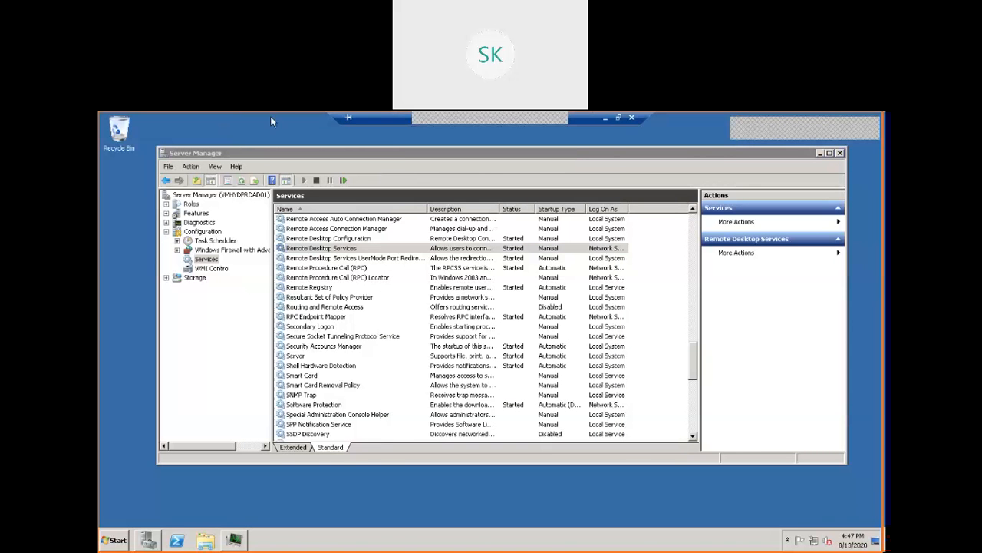
left_click(619, 117)
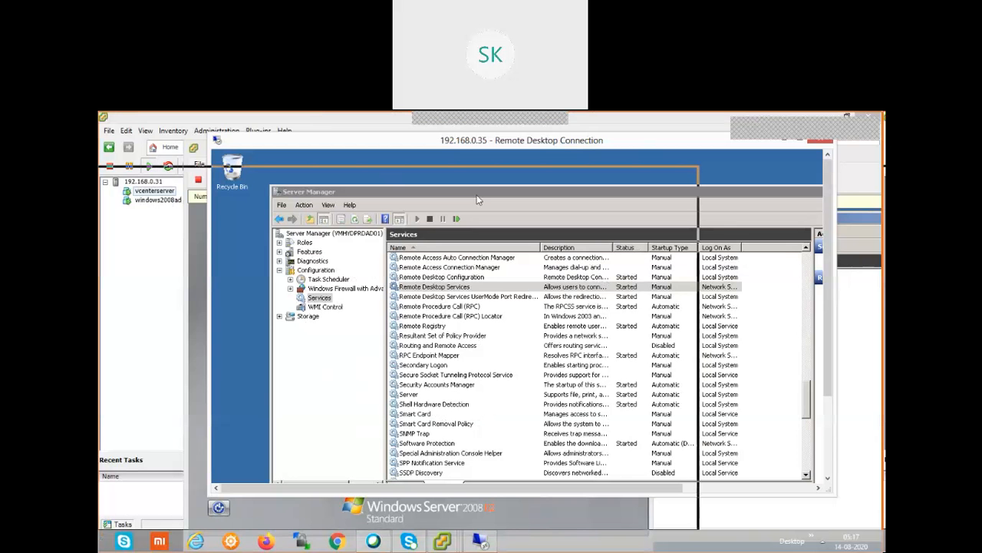
left_click(249, 119)
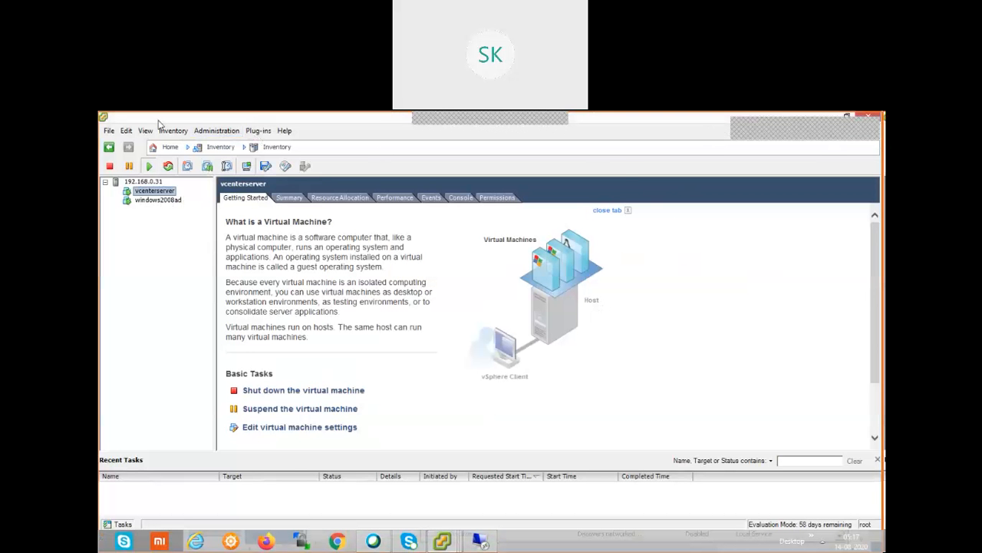
left_click_drag(166, 122, 524, 303)
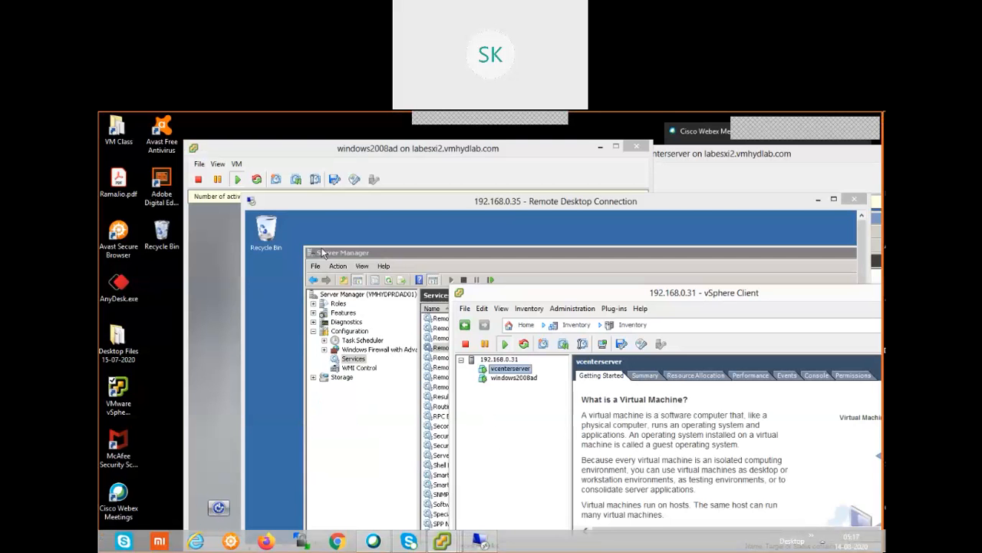
Launch a new Remote Desktop Connection with mstsc, try twice to connect to 192.168.0.36, and minimize the connection window.
key("super+r")
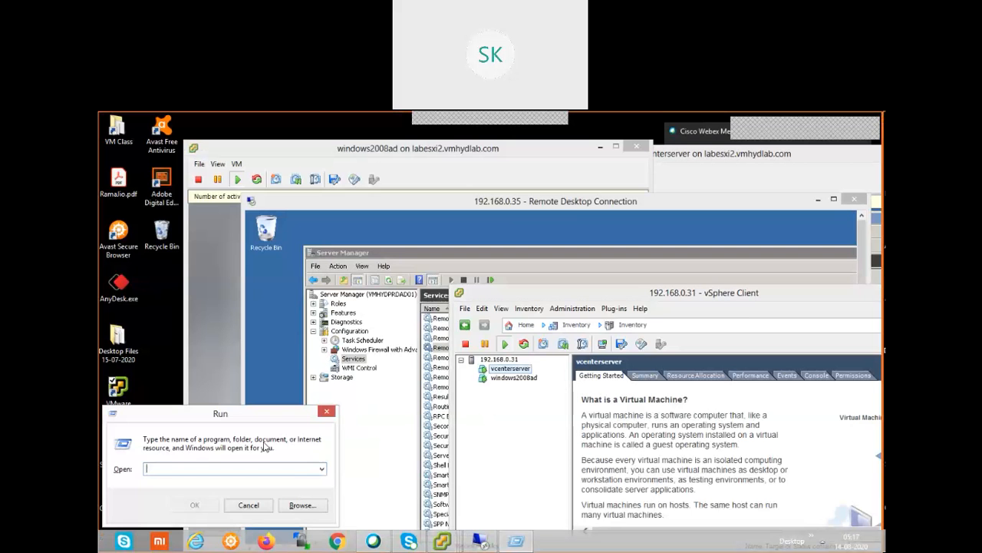
type("mstsc")
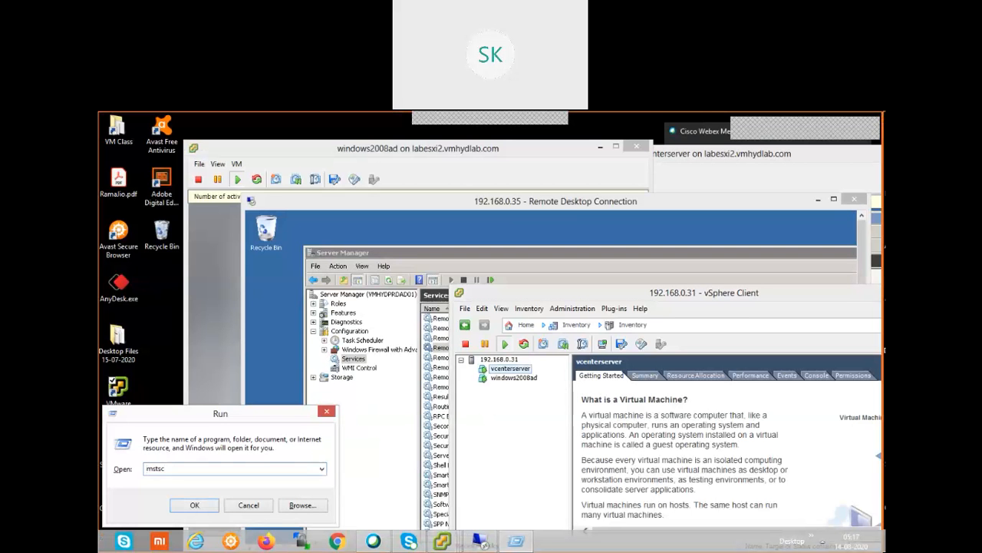
key("Return")
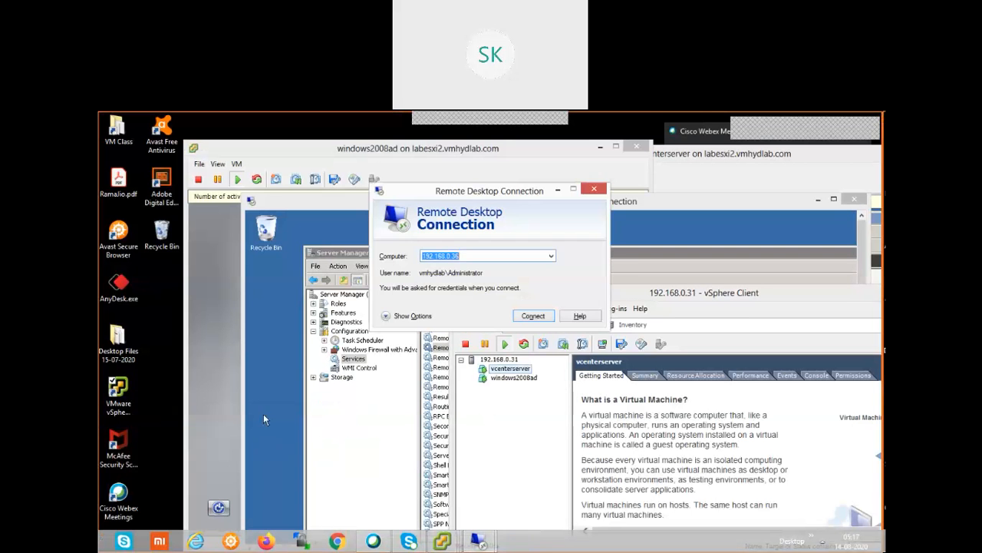
left_click(535, 316)
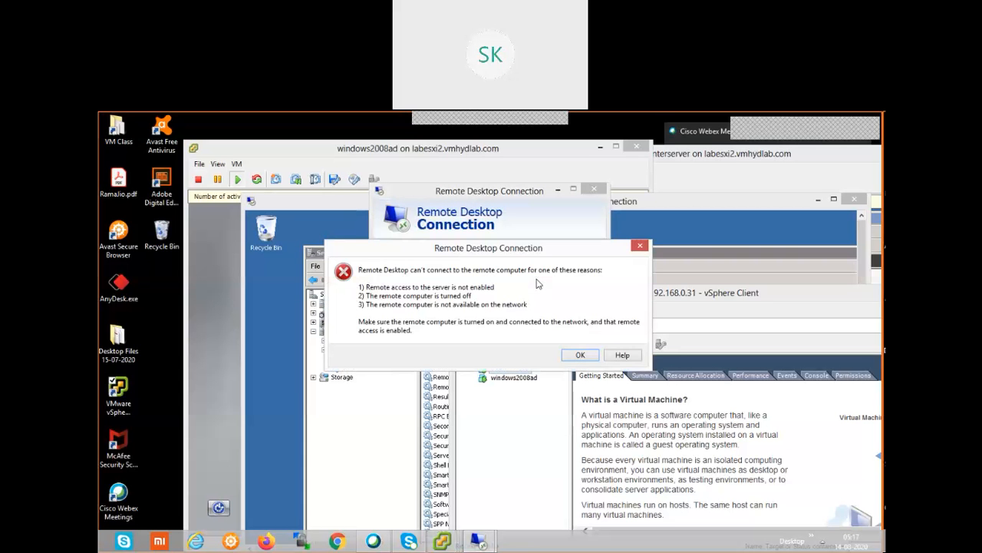
left_click(575, 358)
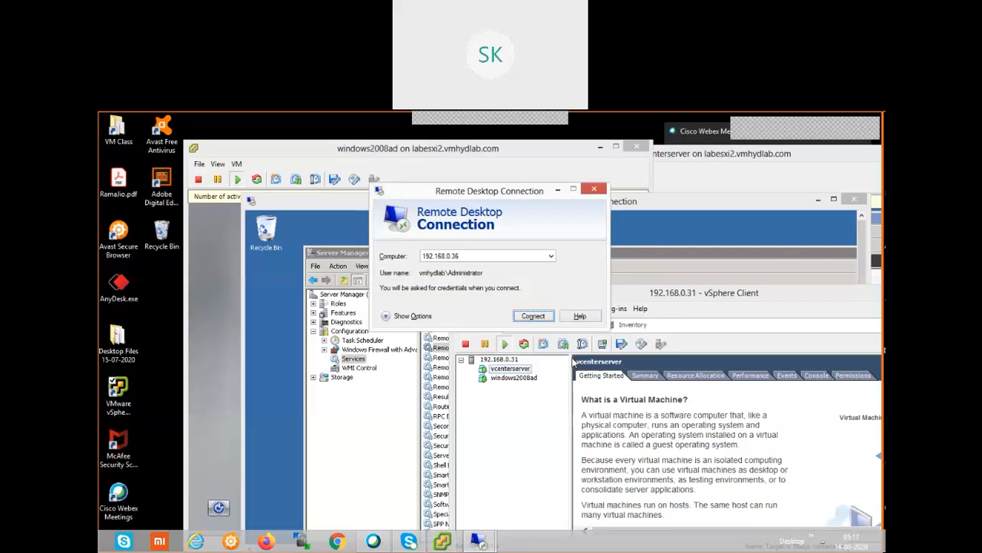
left_click(535, 316)
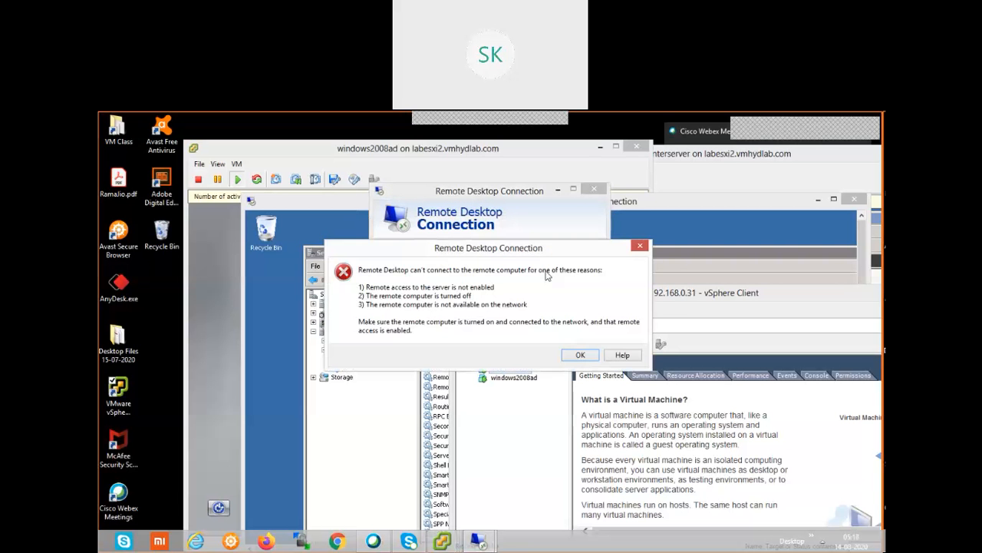
left_click(582, 356)
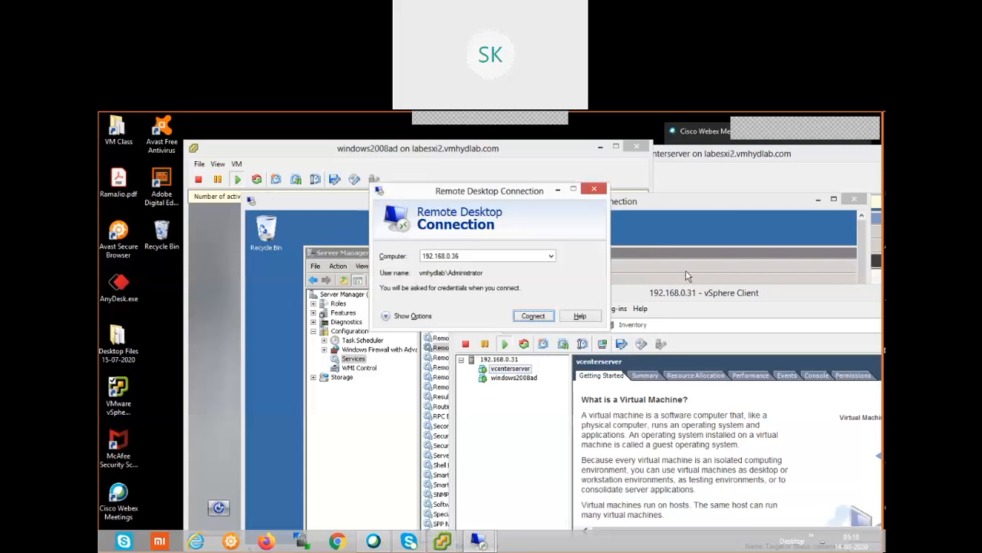
left_click(558, 189)
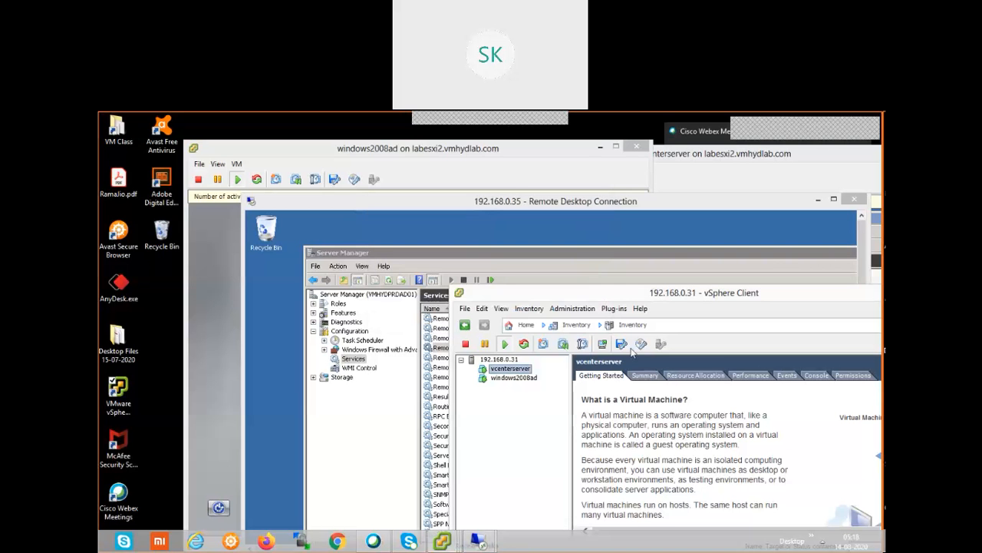
Bring up the vcenterserver console, reposition and widen its window, and dismiss the End Snap-in prompt without ending the snap-in.
left_click(444, 543)
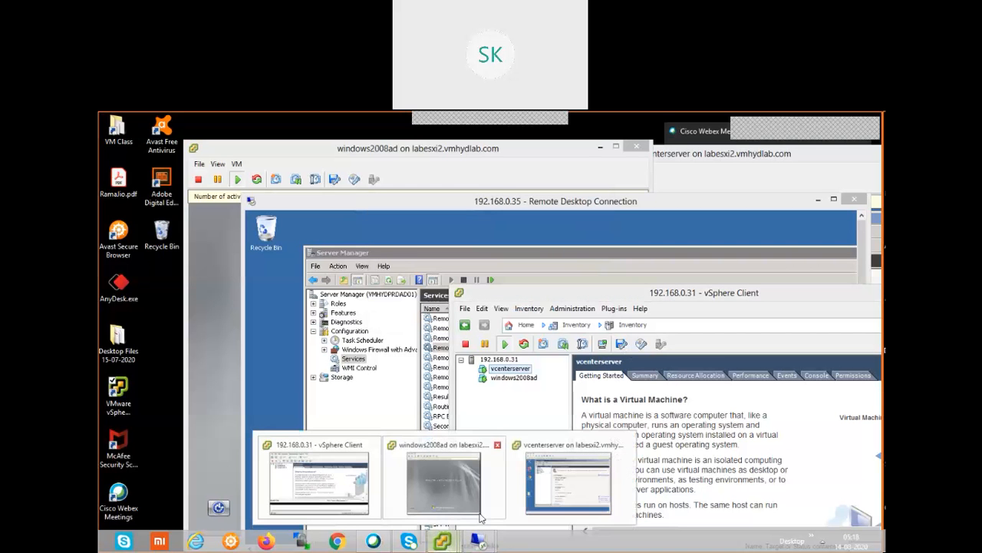
left_click(583, 482)
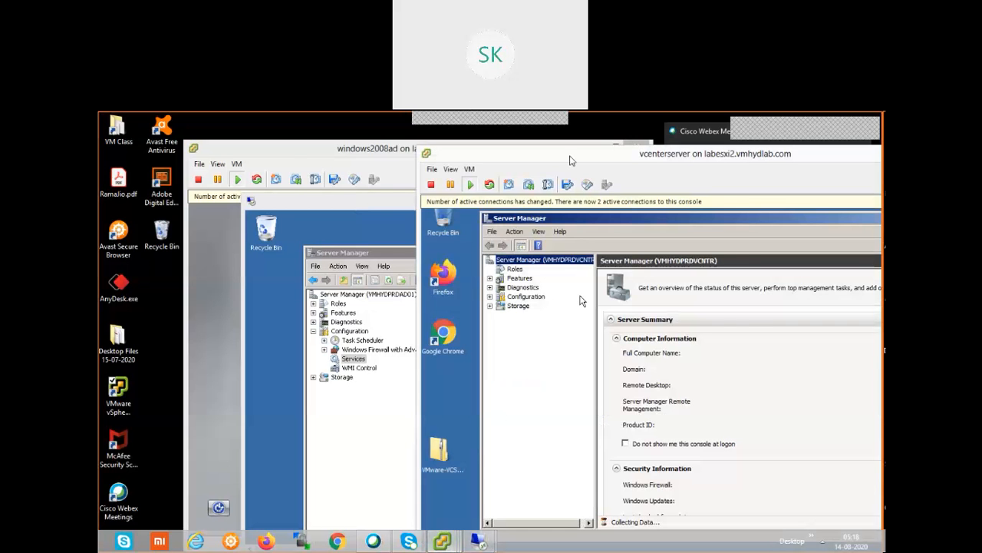
left_click_drag(579, 159, 315, 136)
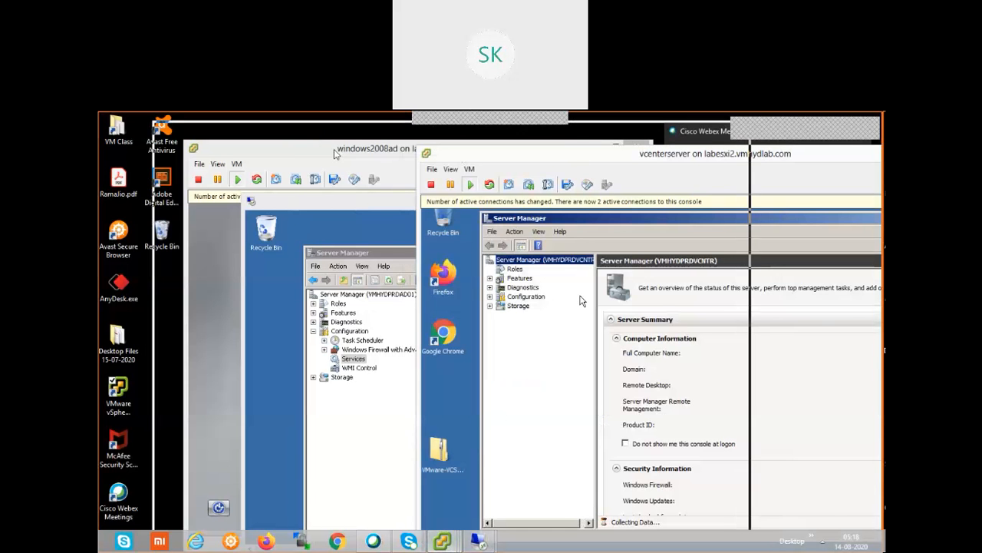
left_click_drag(751, 235, 850, 235)
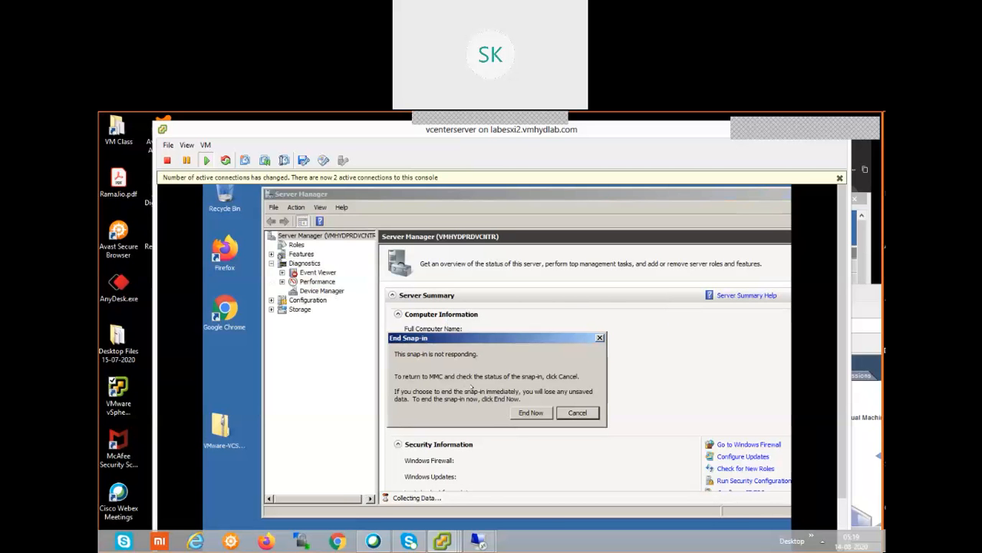
left_click(577, 412)
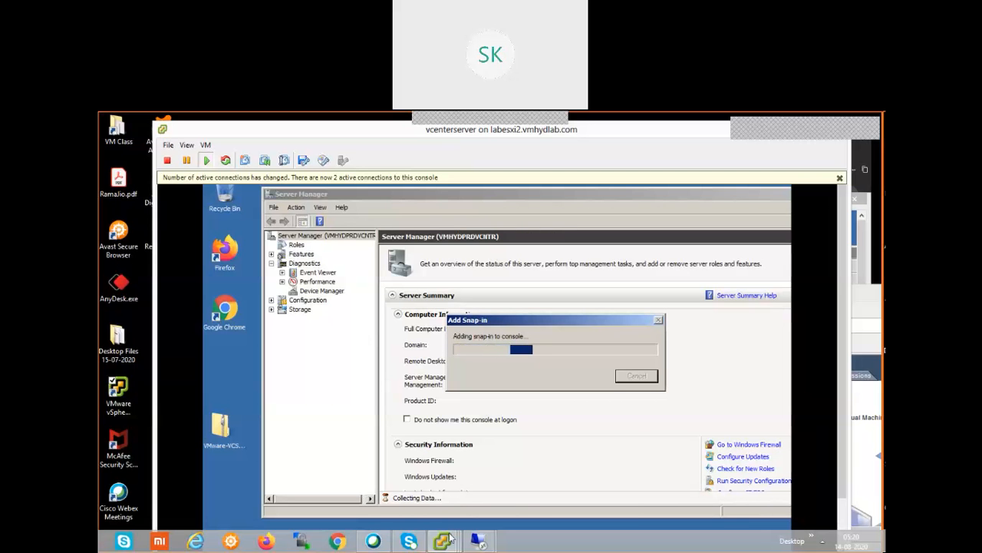
Switch to the maximized vSphere Client and view the storage configuration of host 192.168.0.31.
mouse_move(444, 542)
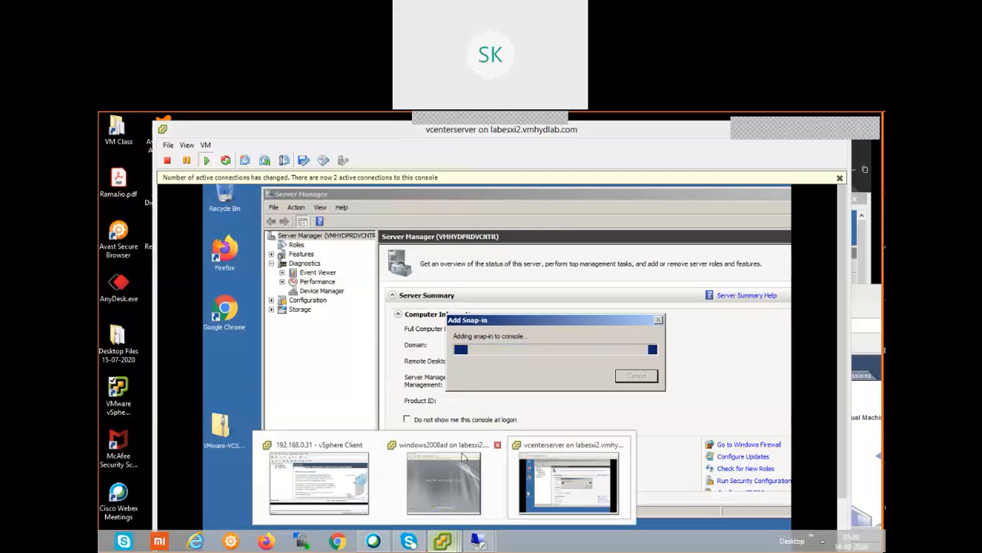
left_click(330, 495)
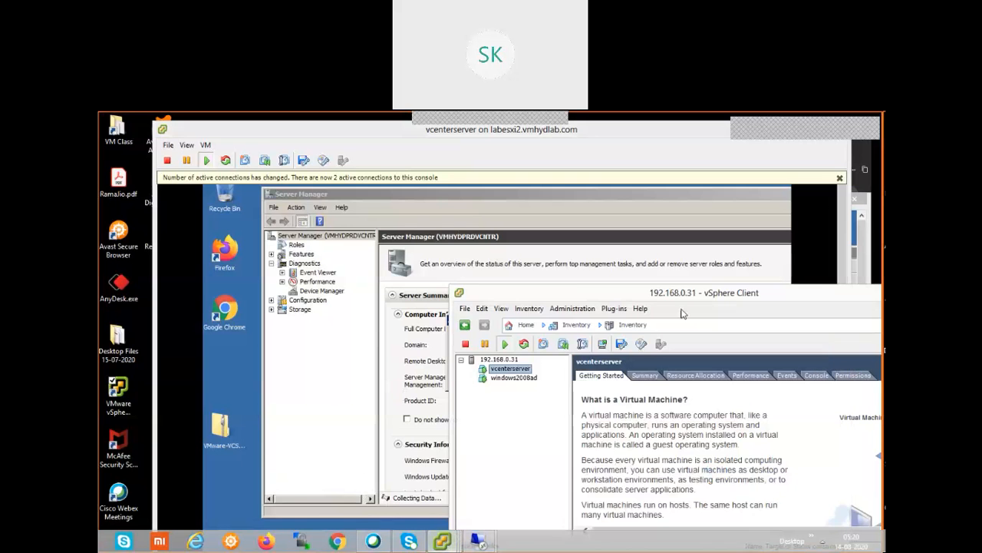
double_click(700, 292)
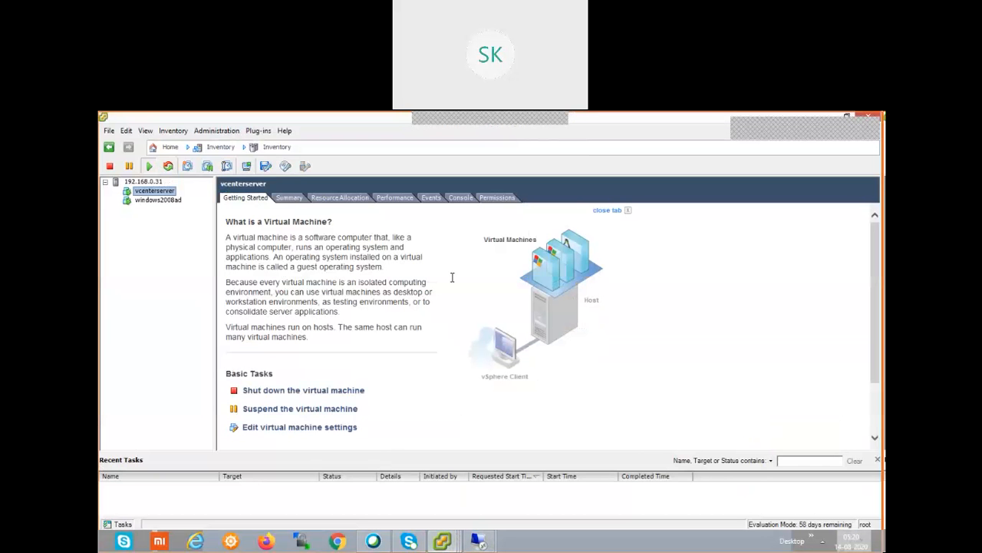
left_click(143, 181)
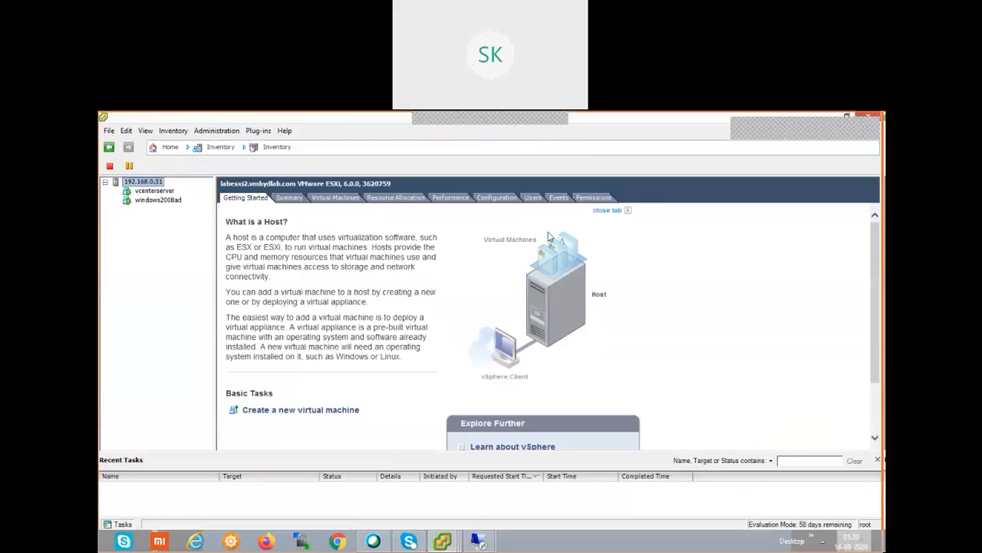
left_click(509, 198)
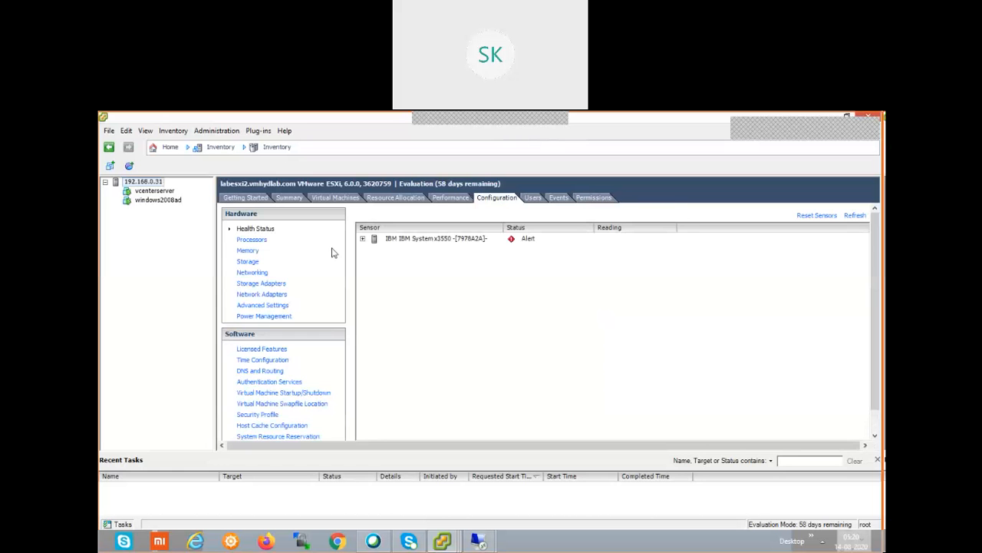
left_click(247, 262)
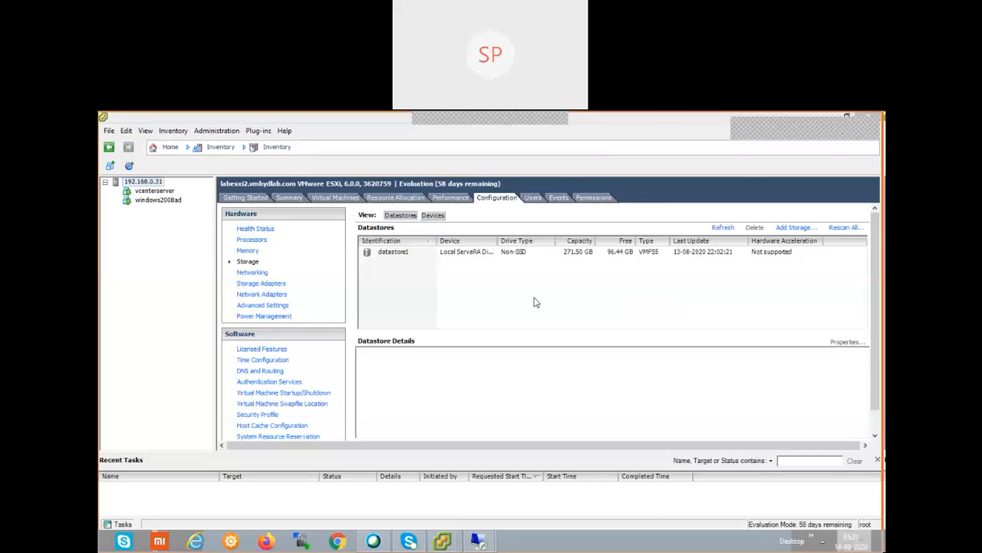
Return to the vcenterserver console and move its window aside to uncover the vSphere Client inventory.
mouse_move(476, 541)
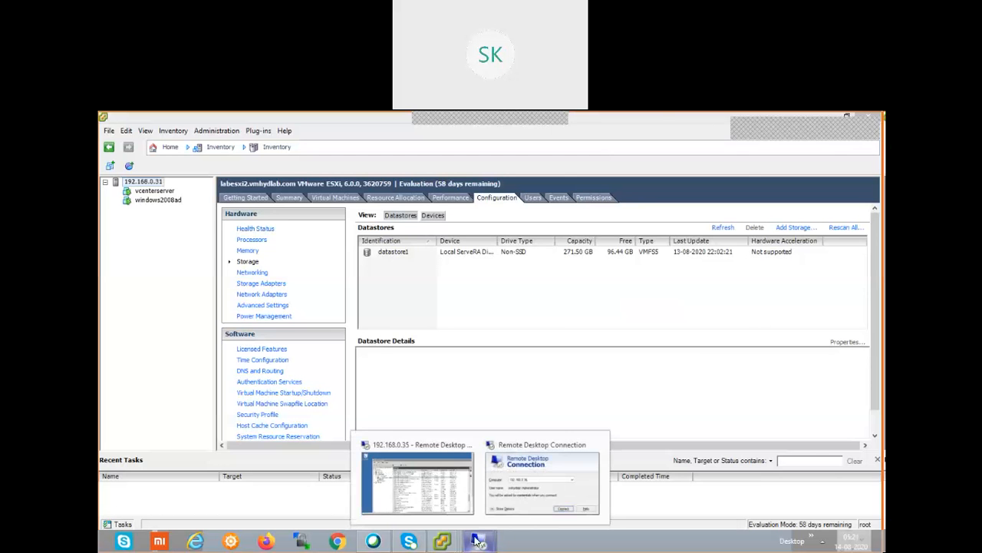
mouse_move(442, 541)
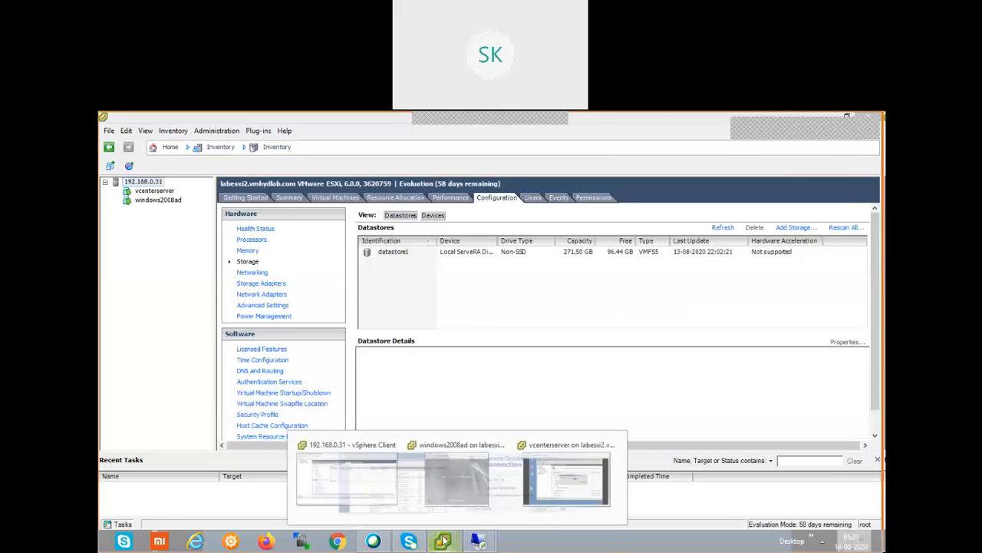
left_click(554, 488)
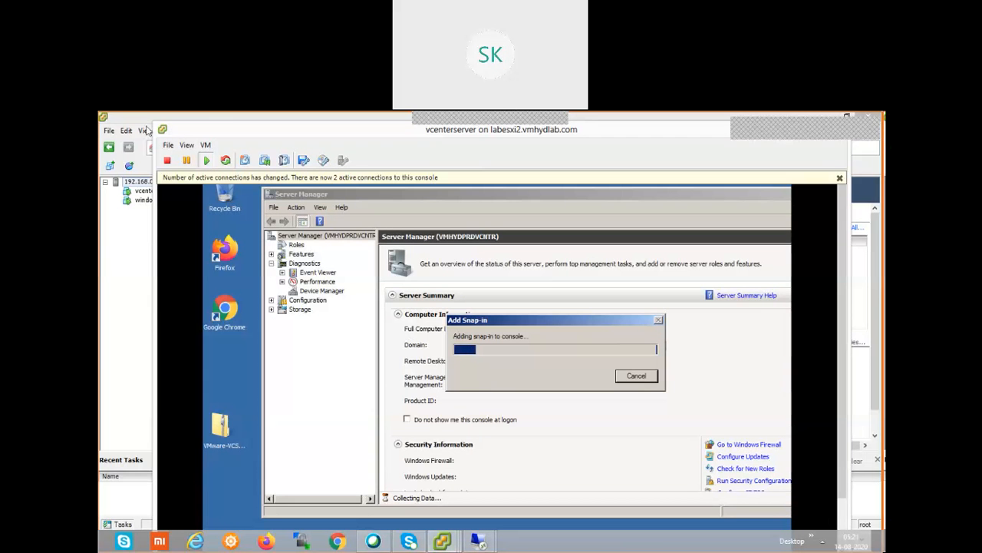
left_click_drag(198, 129, 308, 148)
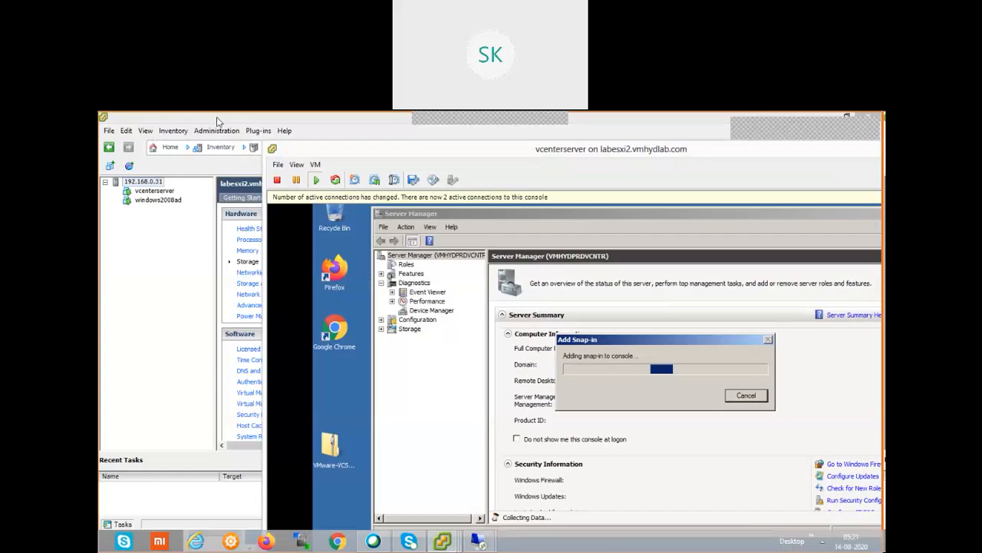
Restore the maximized vSphere Client to a smaller window and start a Remote Desktop connection to 192.168.0.36 with mstsc.
double_click(216, 118)
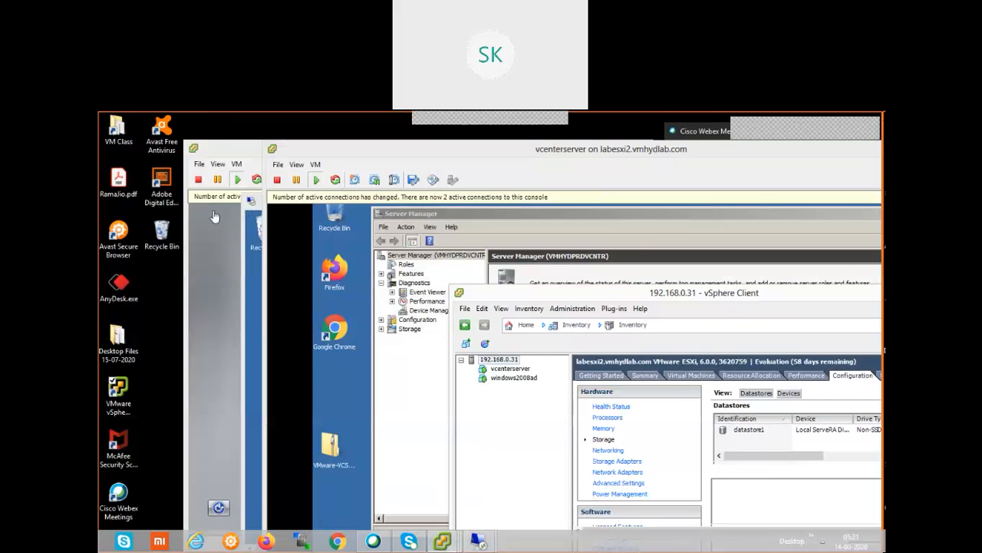
key("super+r")
type("mstsc")
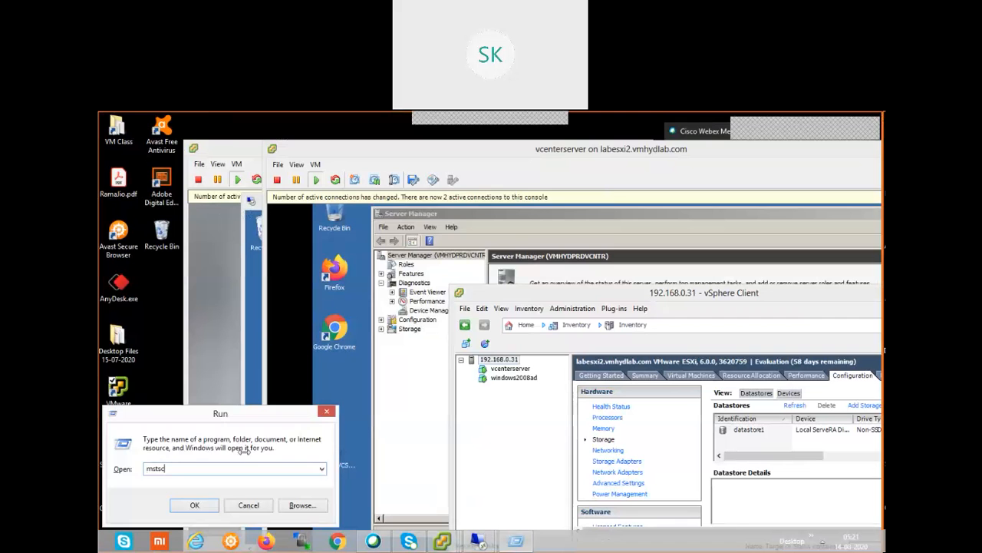
key("Return")
left_click(533, 316)
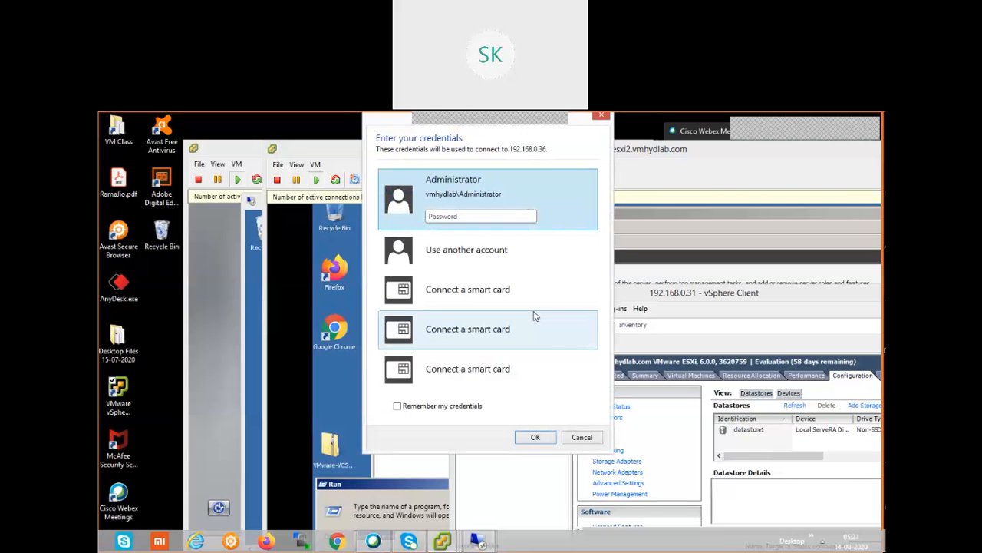
Enter the vmhydlab Administrator account's password for 192.168.0.36 and connect despite the certificate errors.
type("•••••")
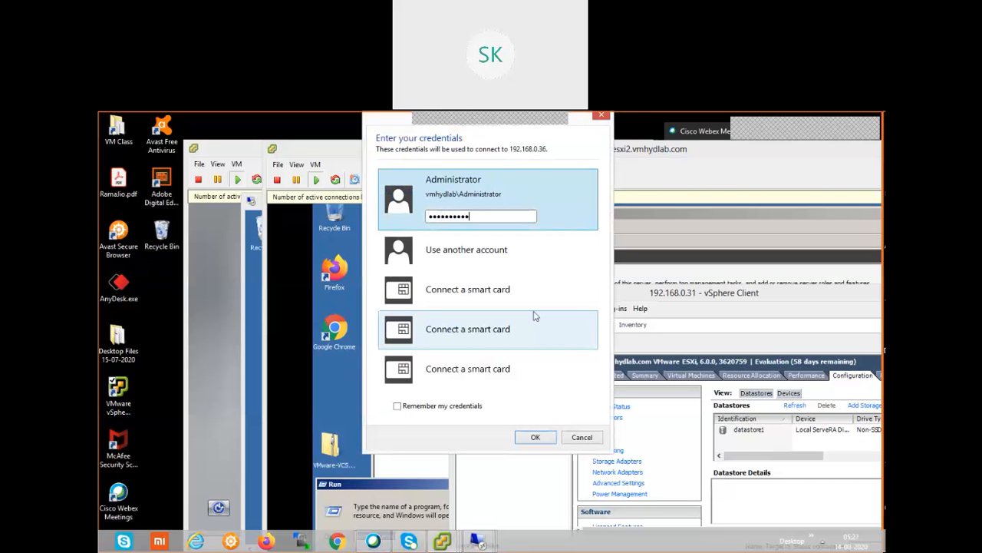
left_click(535, 436)
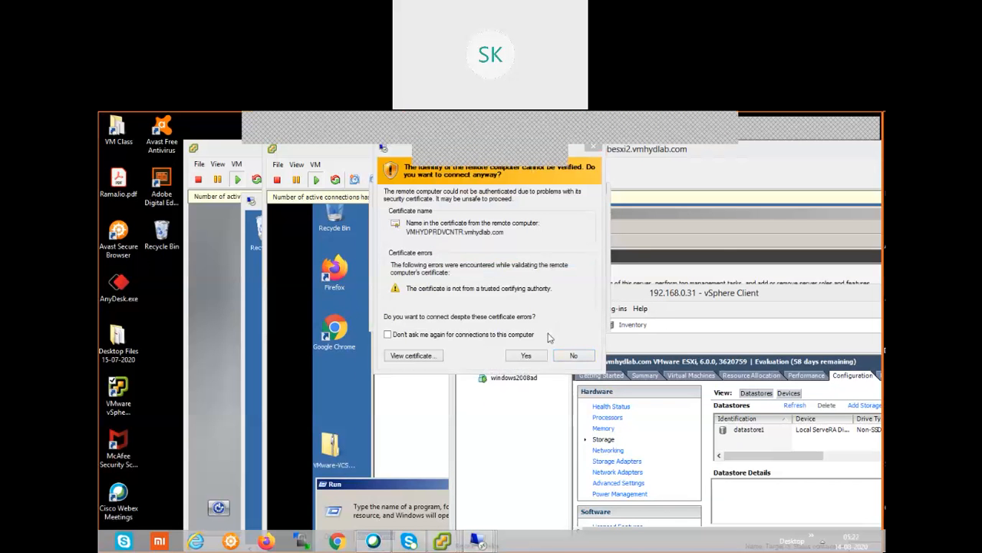
left_click(527, 356)
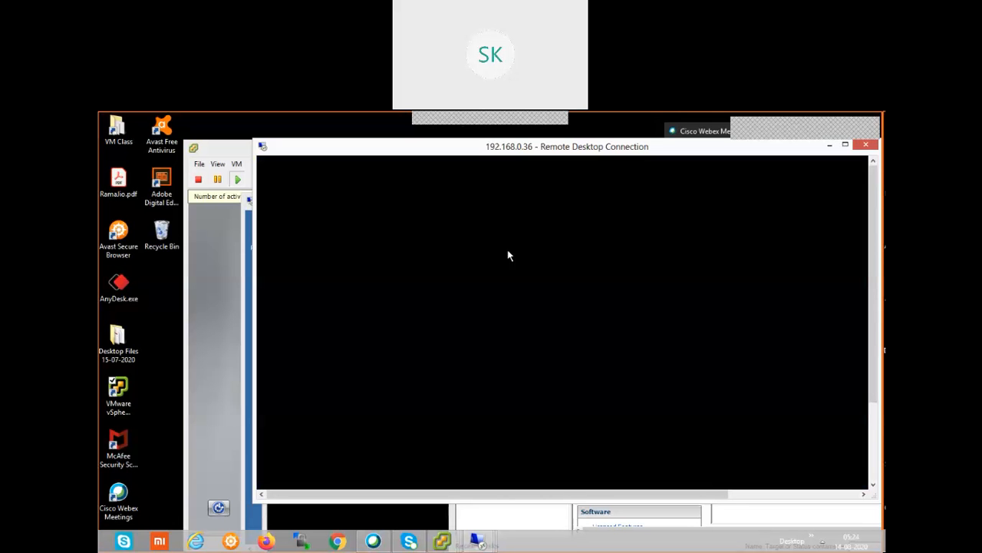
Maximize the 192.168.0.36 session, close its Run dialog, and minimize Server Manager.
double_click(600, 153)
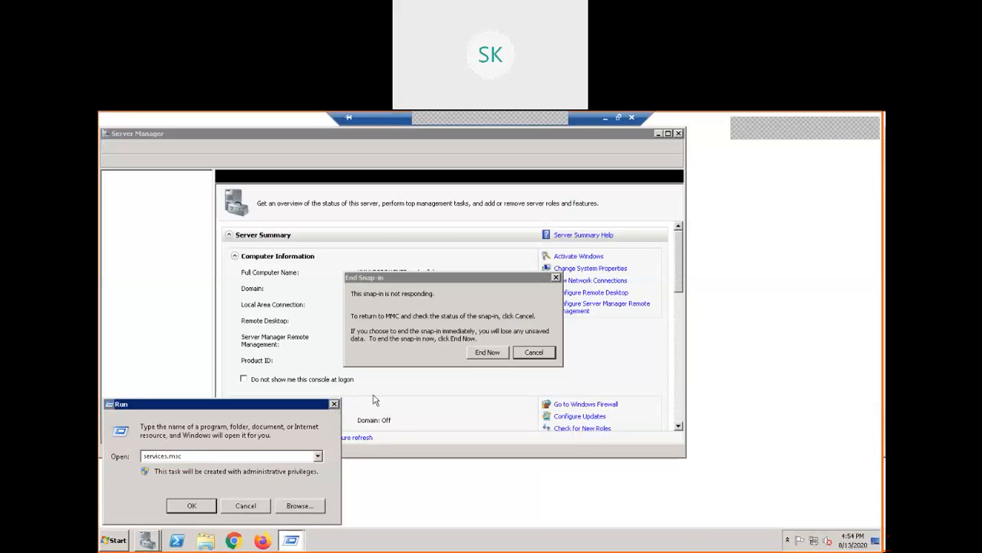
left_click(334, 405)
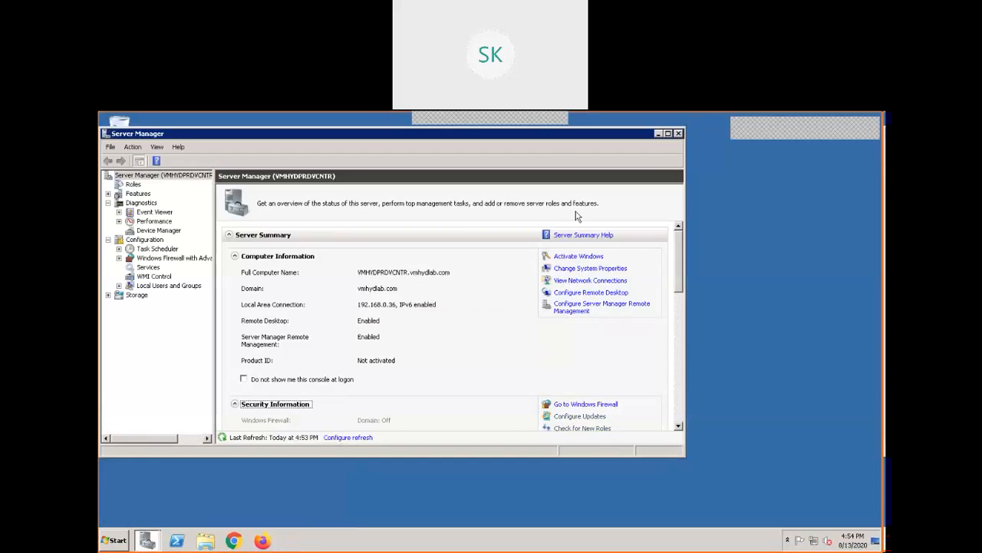
left_click(659, 134)
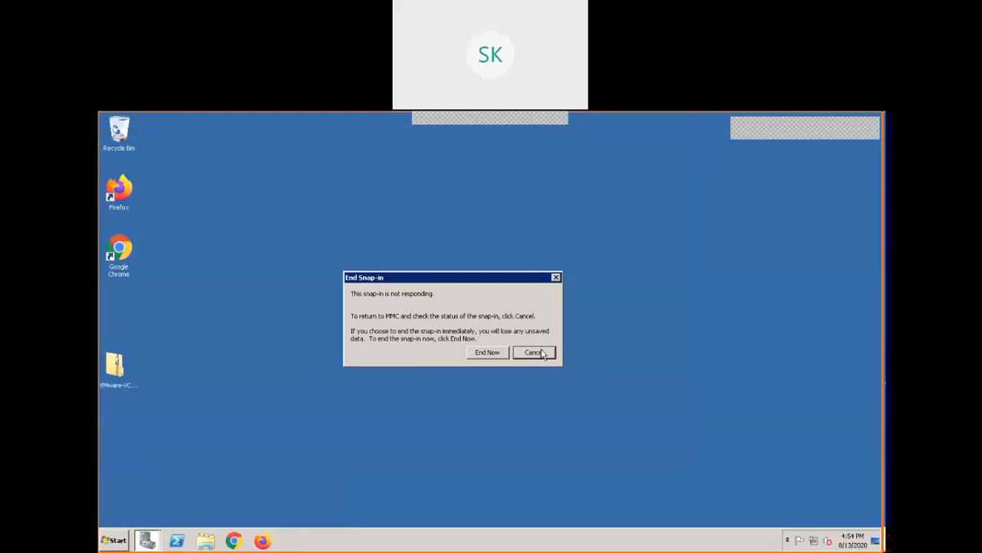
Browse the remote server's Local Disk (C:) and view the contents of the VcenterDump folder.
left_click(209, 547)
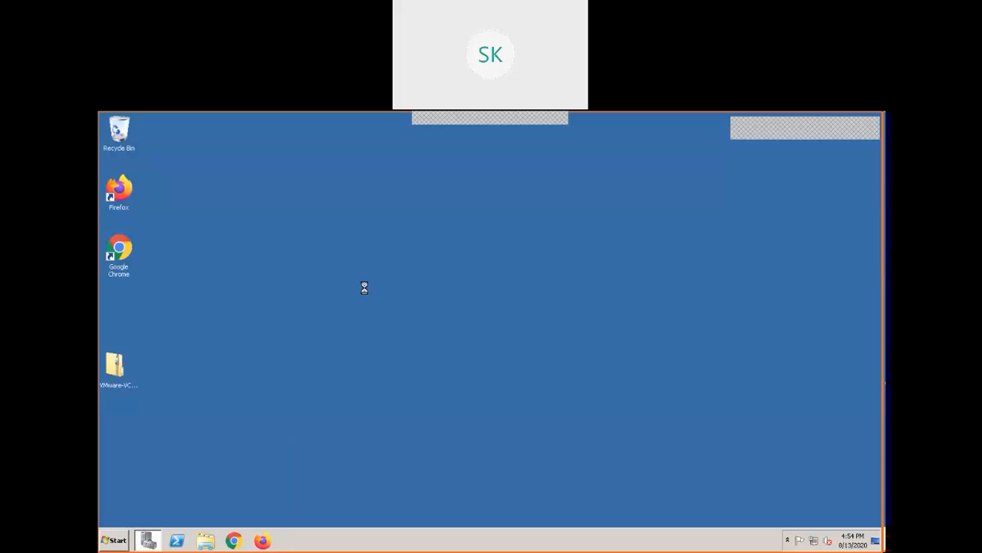
key("super+e")
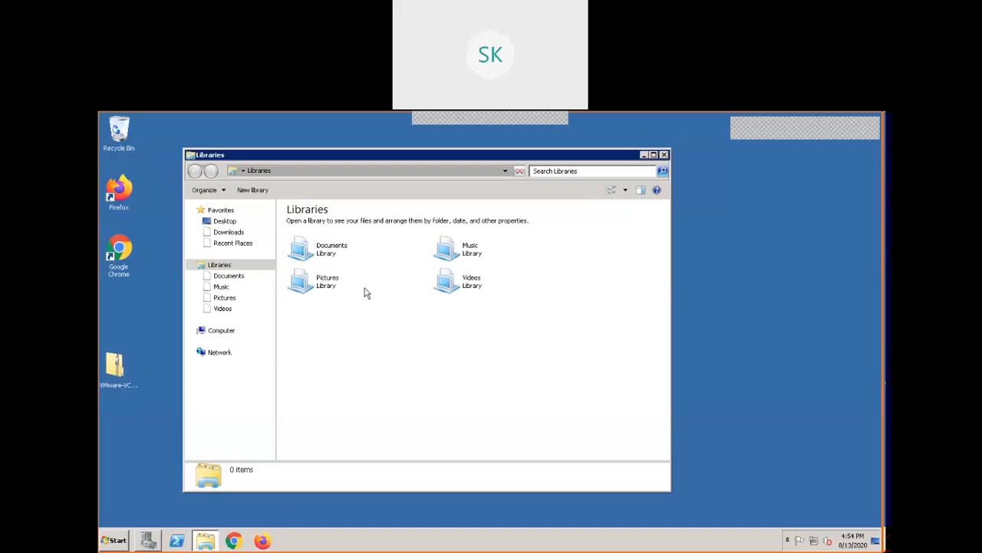
left_click(192, 330)
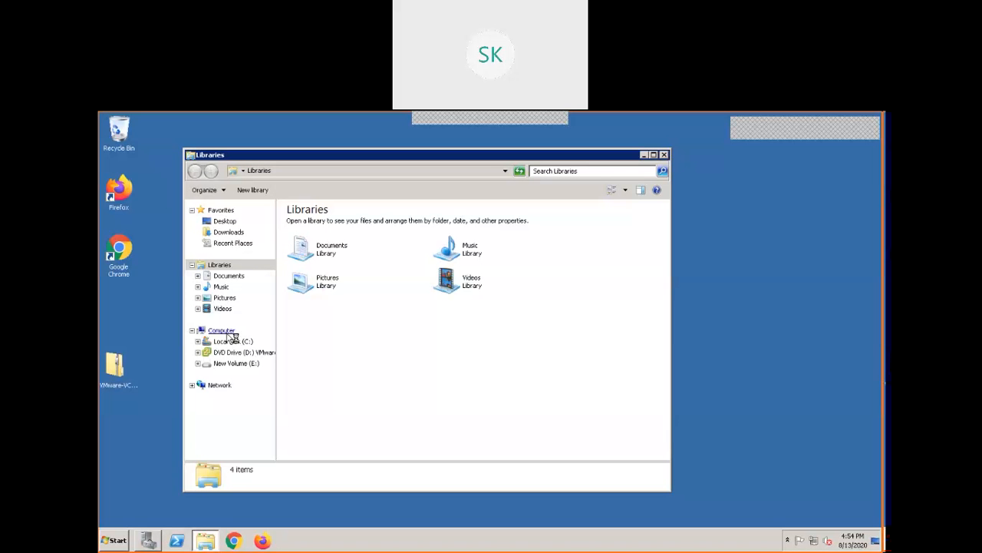
left_click(226, 333)
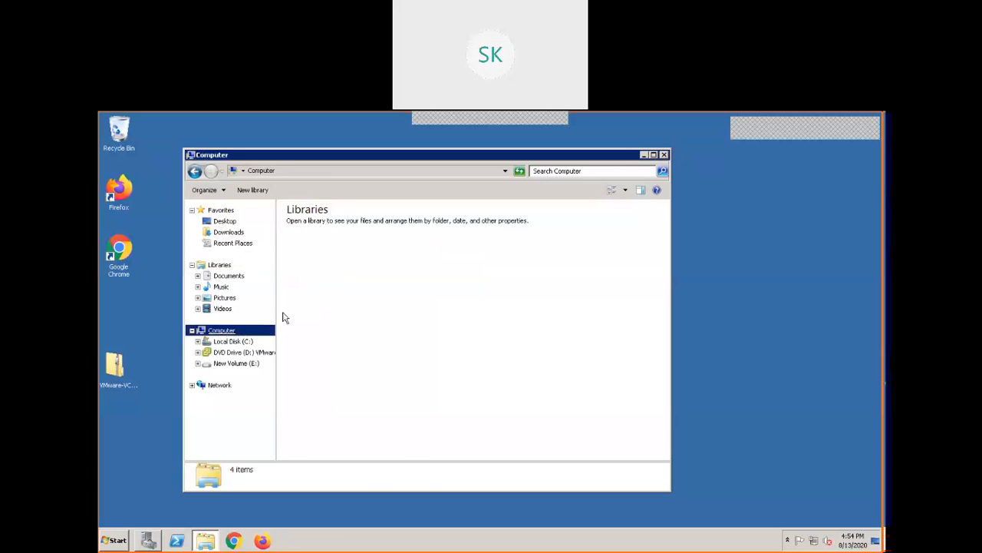
left_click(367, 234)
double_click(367, 235)
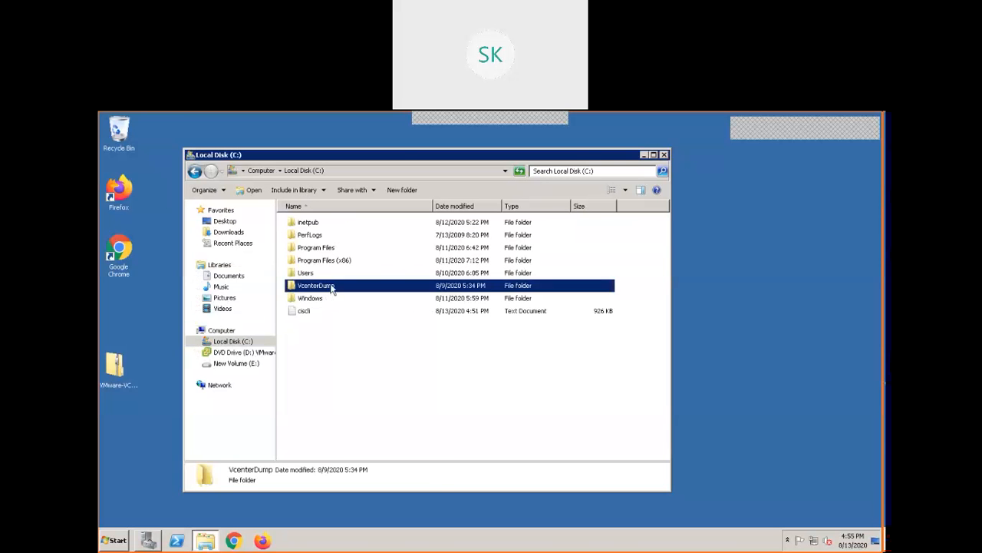
double_click(327, 287)
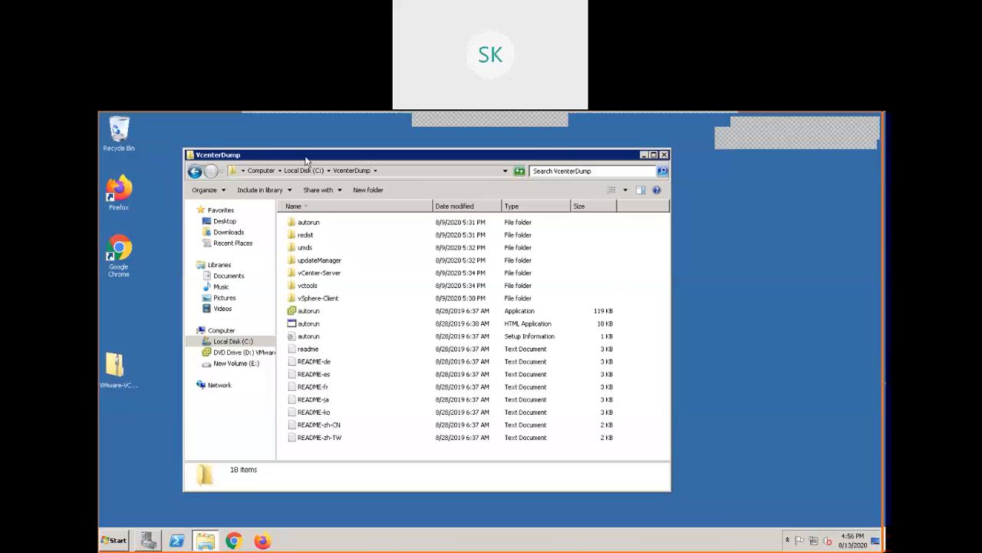
Switch to the local Firefox browser, load http:\\192.168.0.36, and follow the link to log in to the vSphere Web Client.
left_click(198, 128)
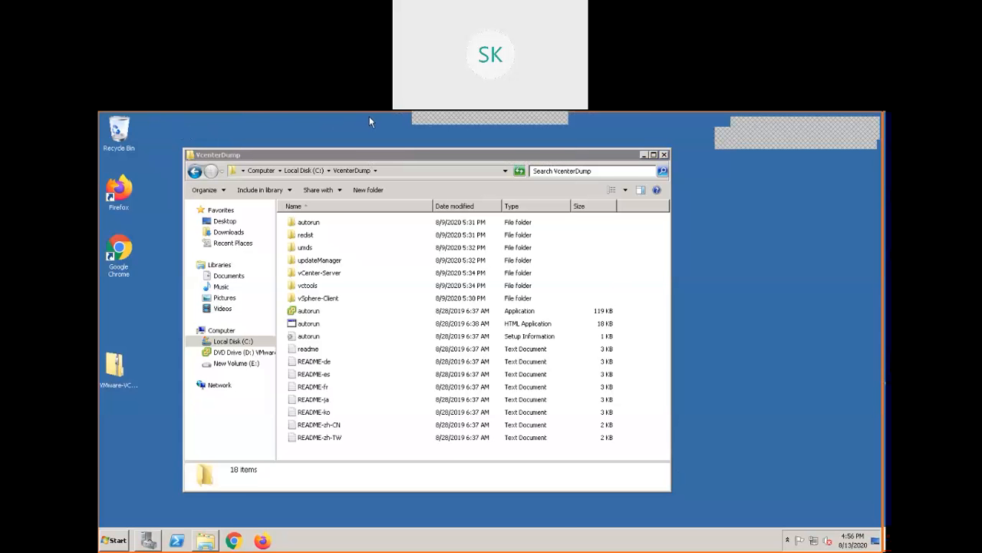
mouse_move(378, 113)
left_click_drag(377, 113, 627, 192)
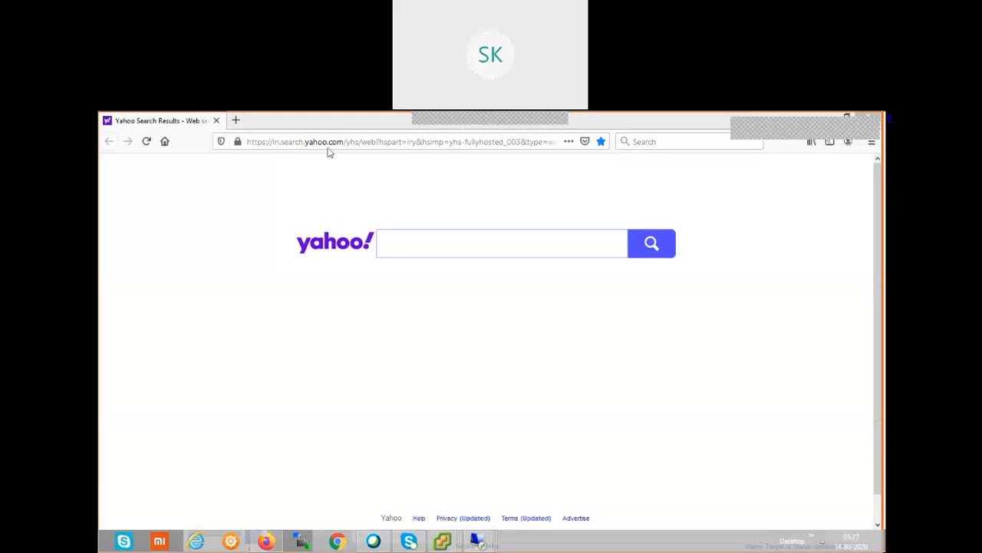
left_click(308, 141)
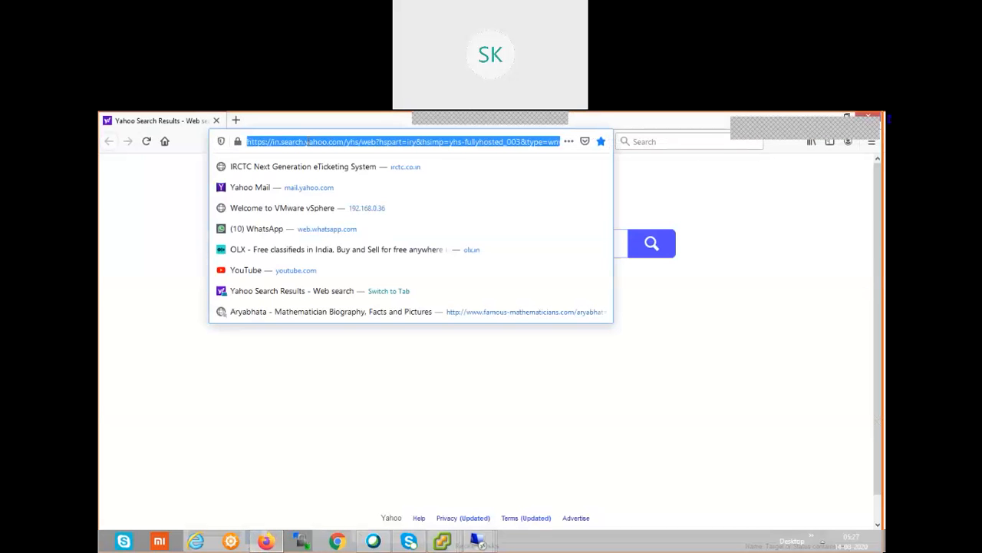
type("http:")
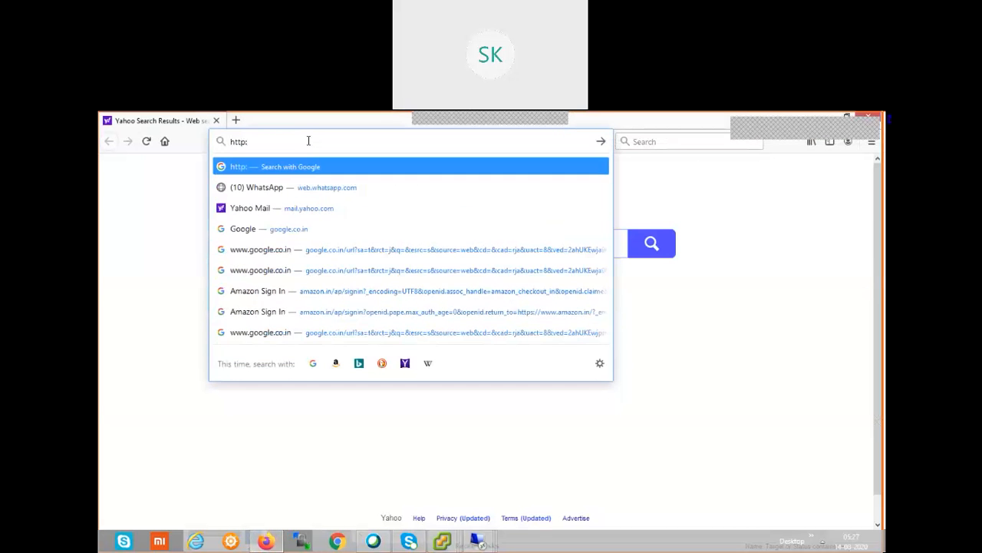
type("\\\\192")
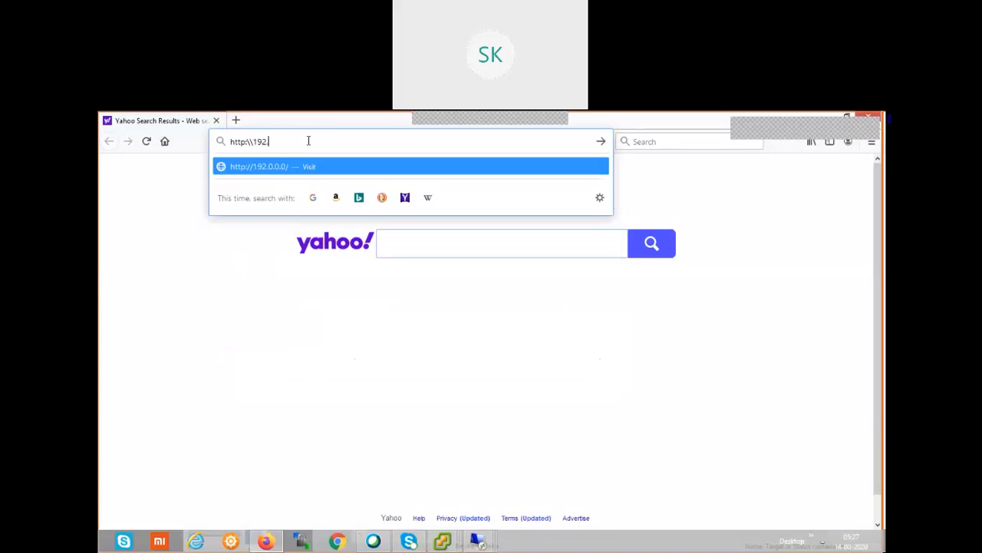
type(".168.0.36")
key("Return")
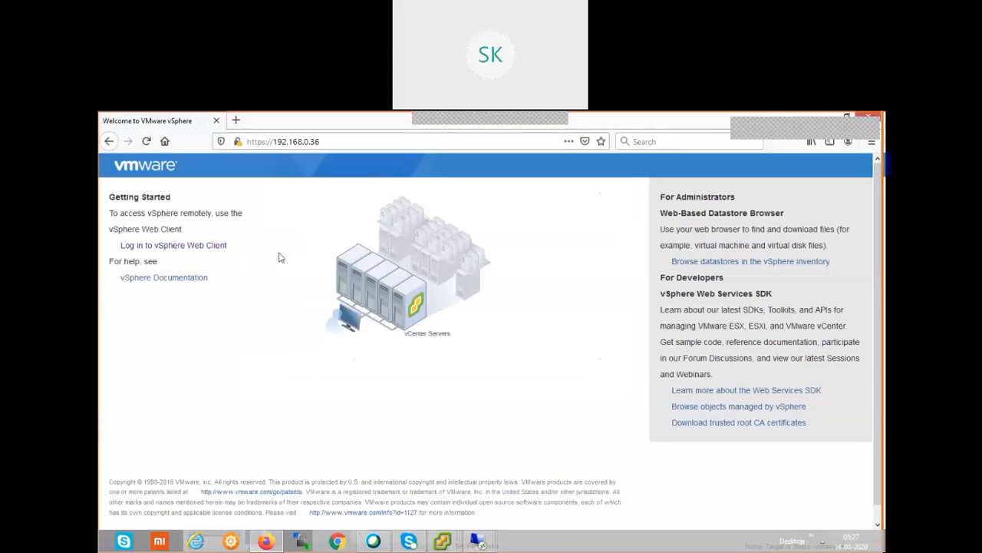
left_click(197, 250)
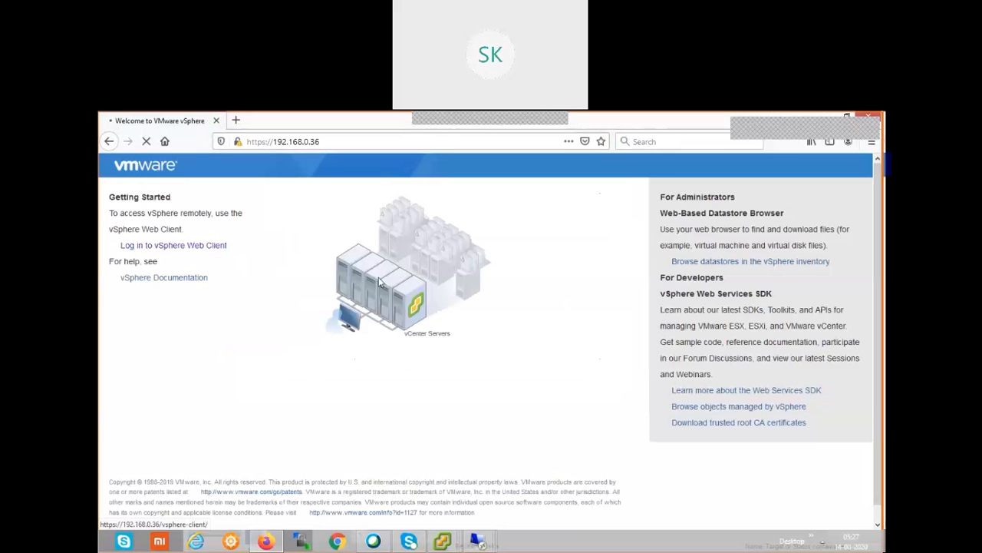
Restore the browser to a smaller window and launch VMware vSphere Client from the desktop.
double_click(617, 123)
left_click_drag(471, 162, 471, 163)
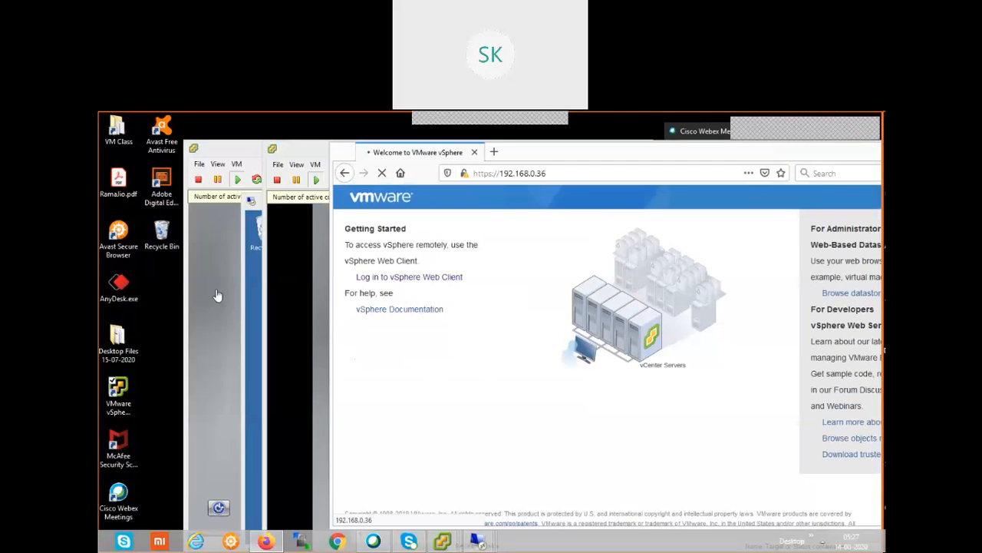
left_click(119, 396)
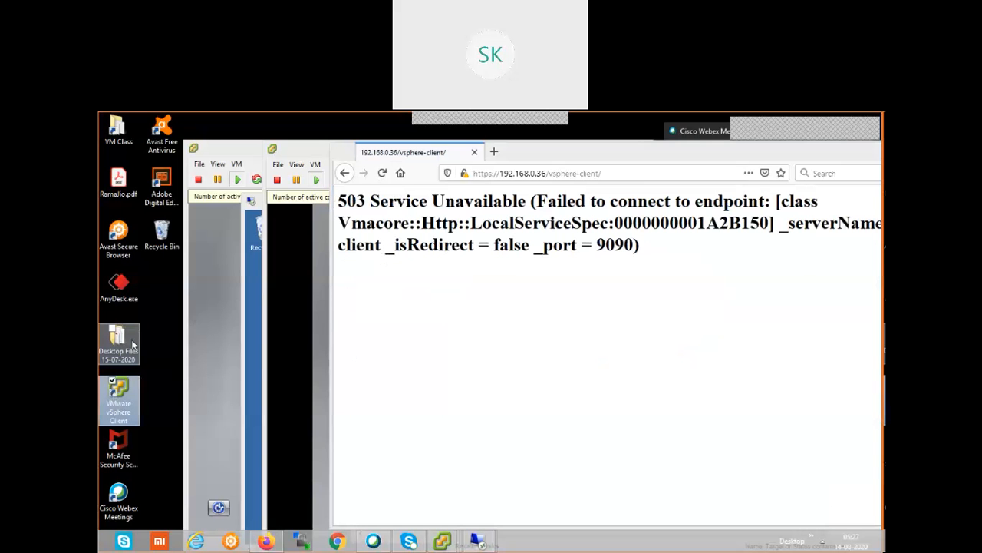
double_click(127, 399)
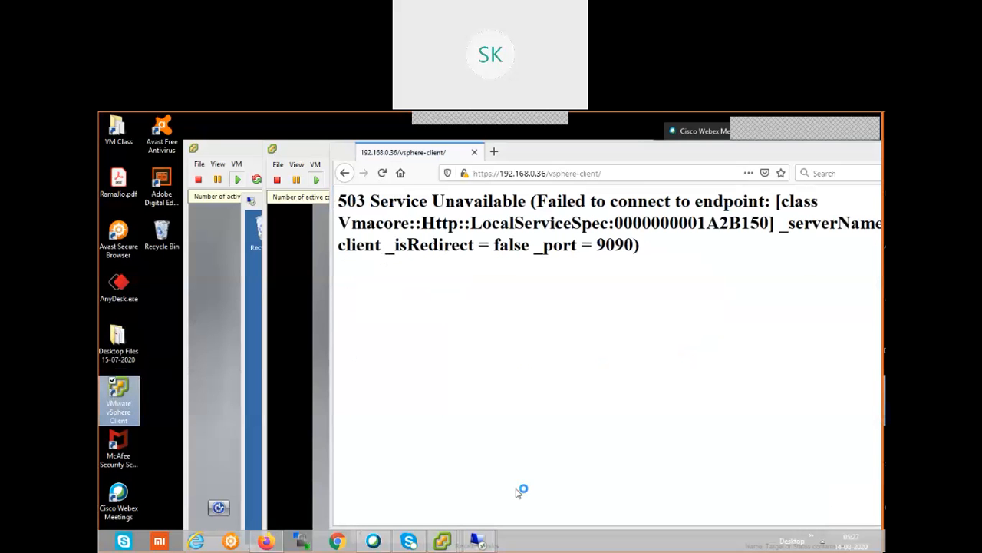
Return to the 192.168.0.36 Remote Desktop session and display the Services list in Server Manager.
mouse_move(482, 541)
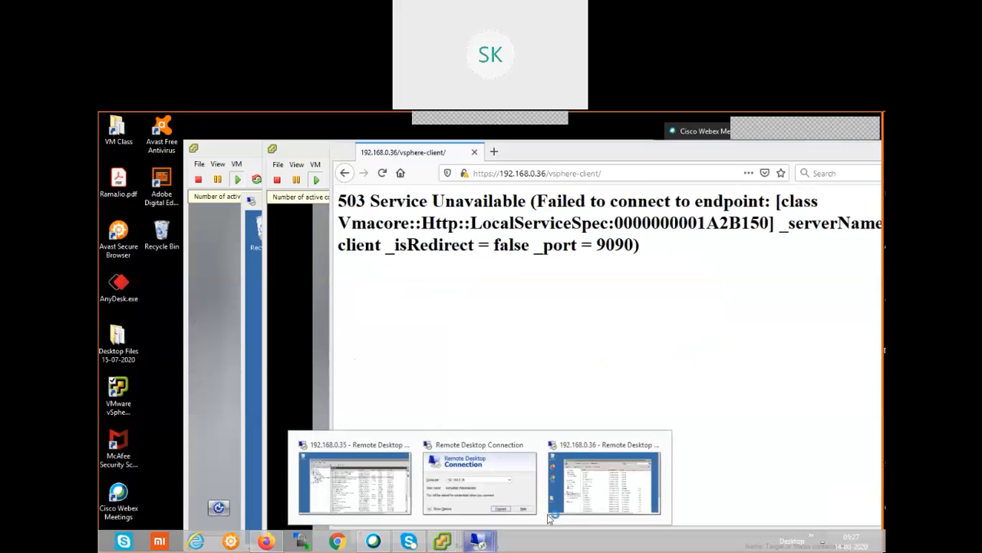
left_click(585, 500)
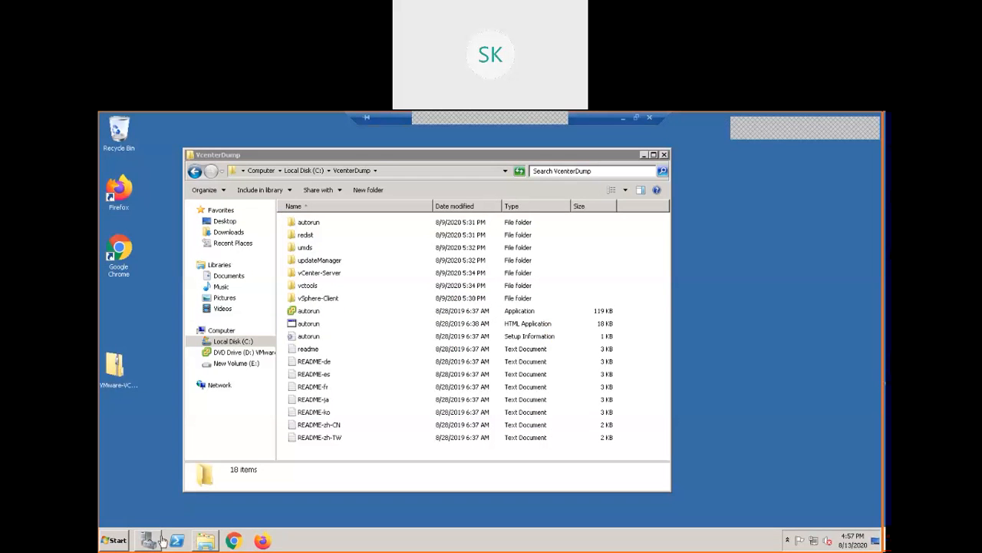
left_click(150, 541)
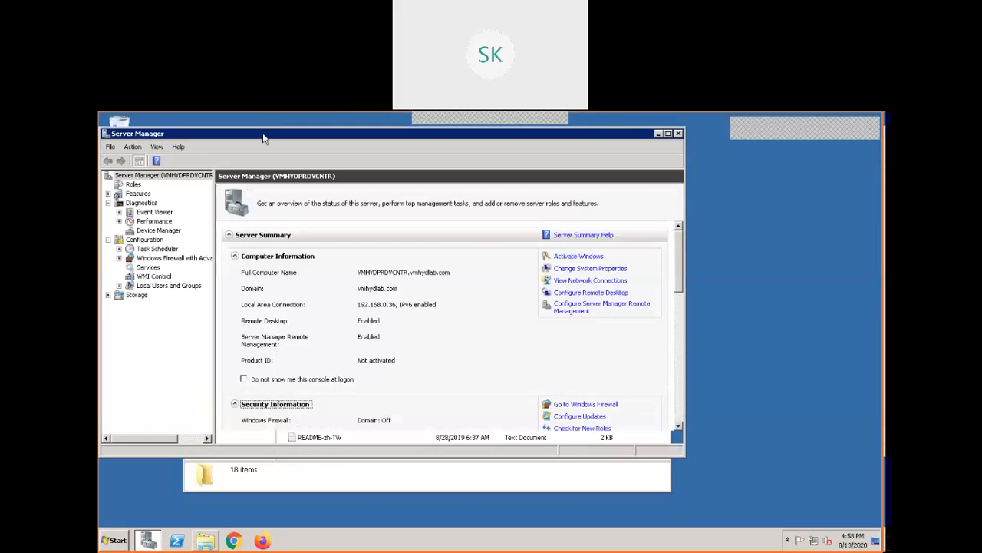
left_click(148, 267)
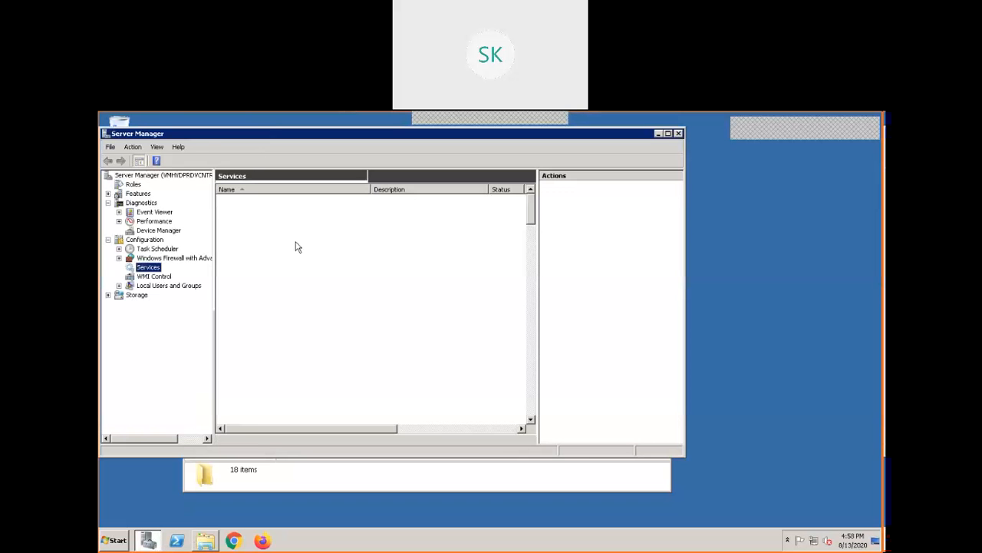
Find and select the VMware vSphere Web Client service, and widen Server Manager to show the Startup Type and Log On As columns.
left_click(269, 229)
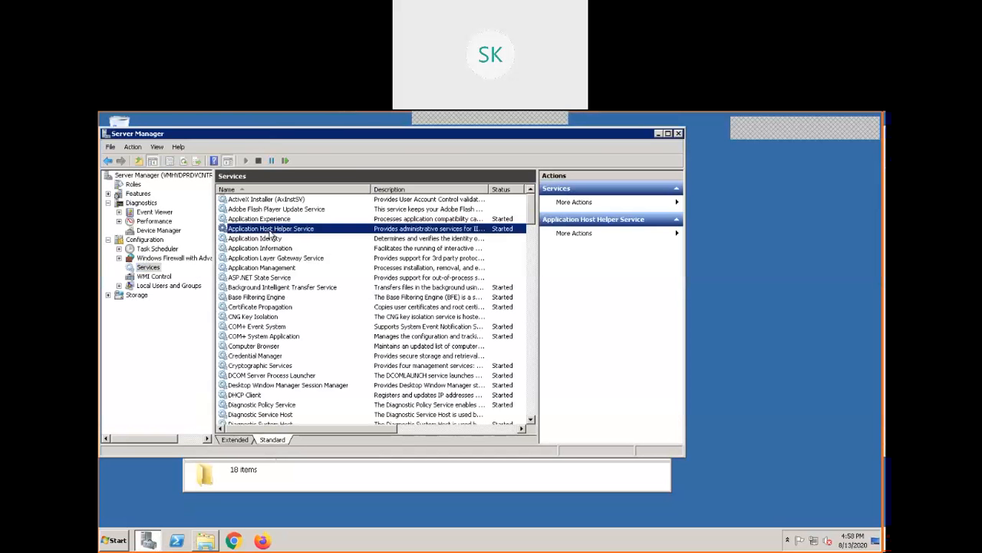
type("vm")
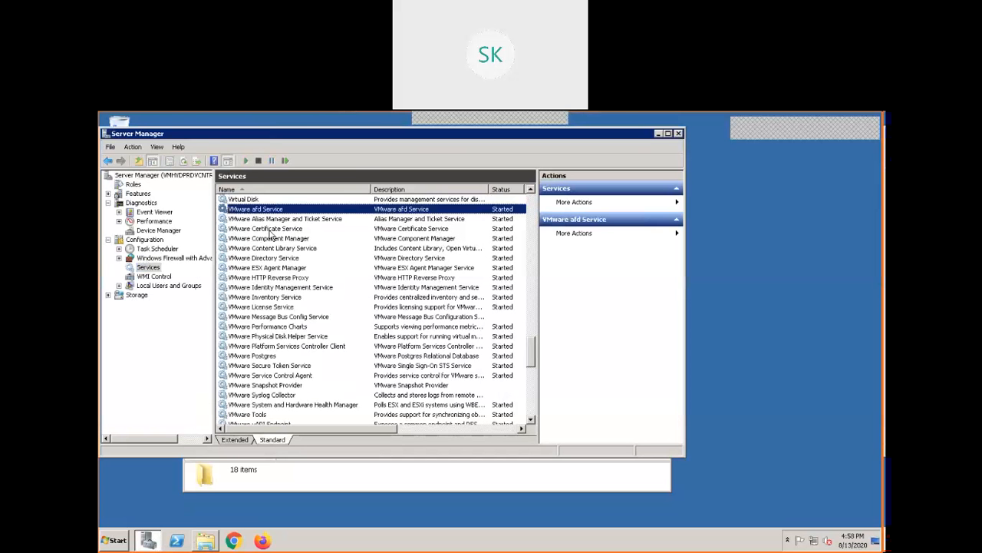
left_click(531, 420)
left_click(532, 421)
left_click(532, 421)
left_click(532, 421)
left_click(531, 420)
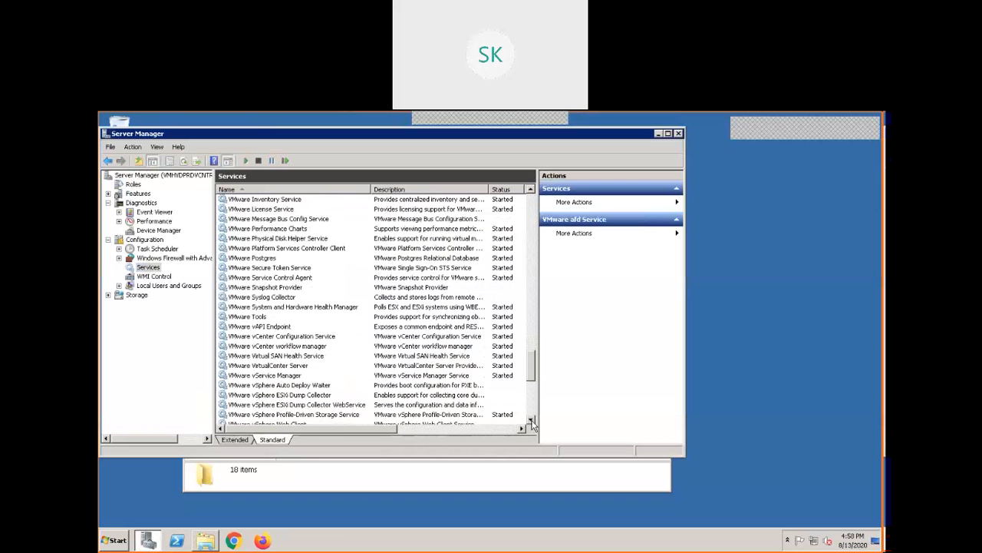
left_click(531, 420)
left_click(532, 421)
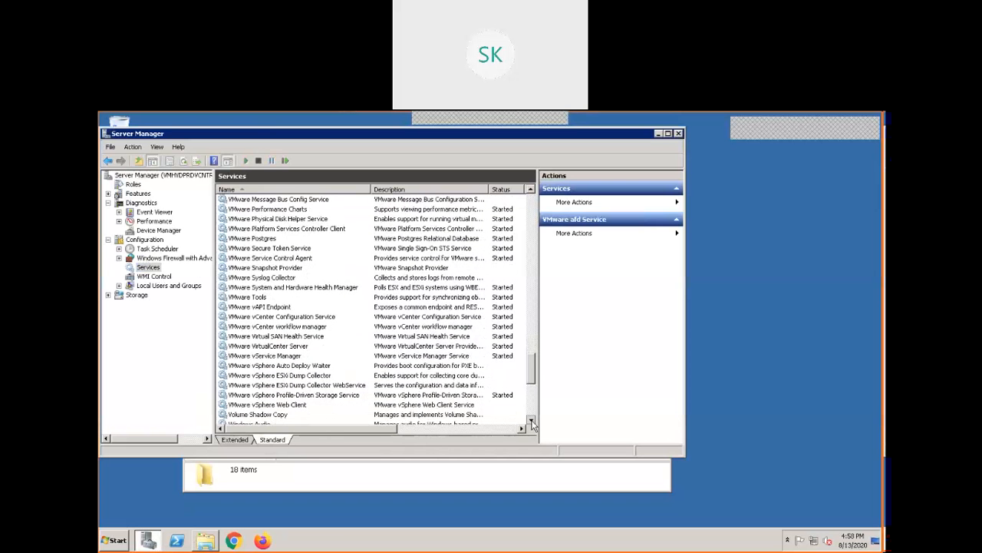
left_click(294, 407)
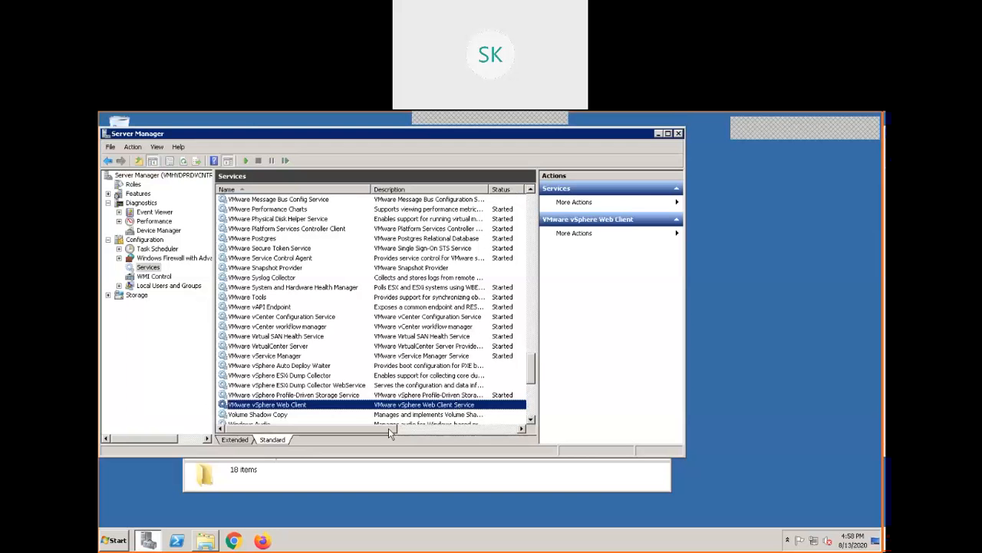
mouse_move(375, 430)
left_mouse_down()
mouse_move(389, 432)
mouse_move(364, 431)
left_mouse_up()
left_click_drag(687, 306, 844, 330)
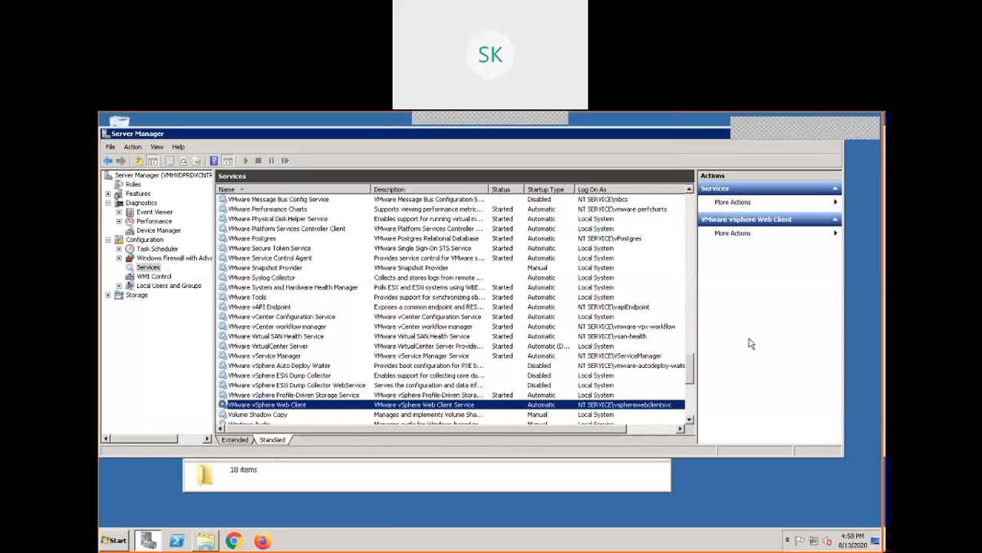
Start the VMware vSphere Web Client service and restore the 192.168.0.36 Remote Desktop session to a smaller window.
right_click(341, 407)
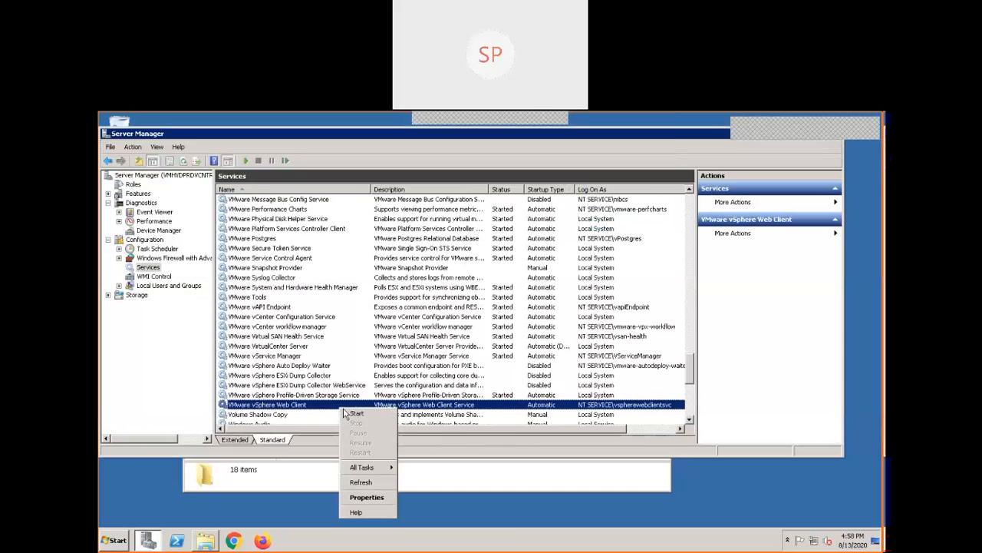
left_click(351, 414)
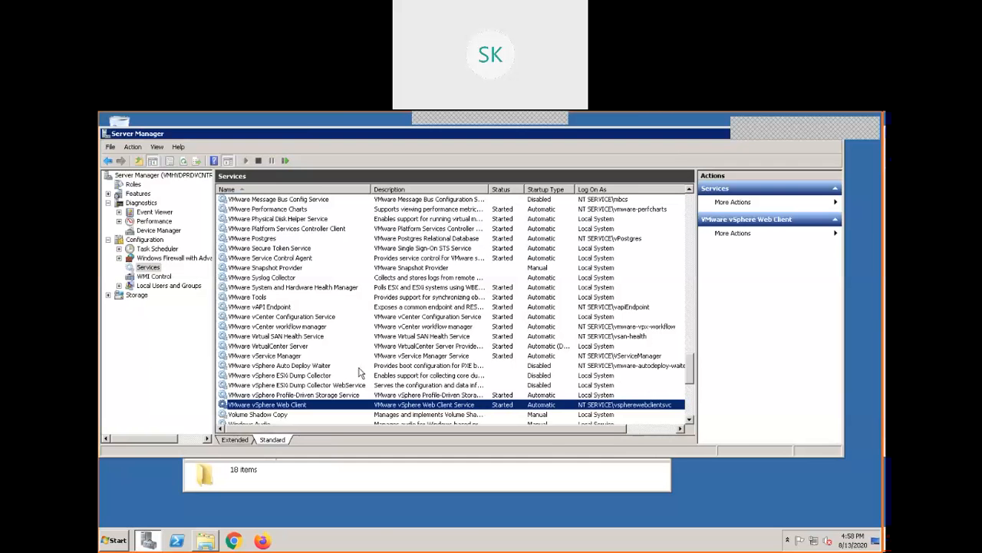
mouse_move(342, 116)
double_click(385, 120)
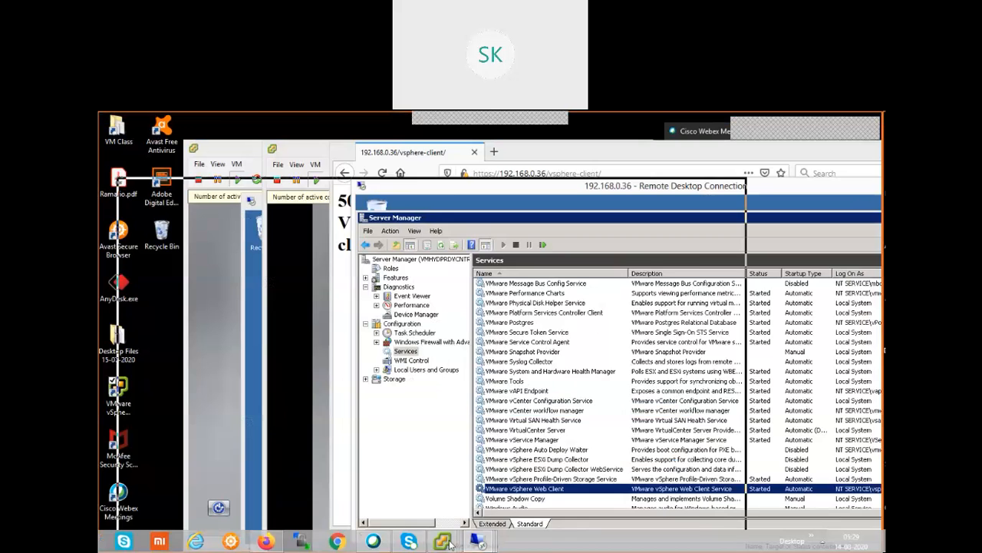
Switch to the VMware vSphere Client login, choose 192.168.0.36 as the server, and enter the vsphere.local administrator user name.
mouse_move(451, 542)
left_click(634, 477)
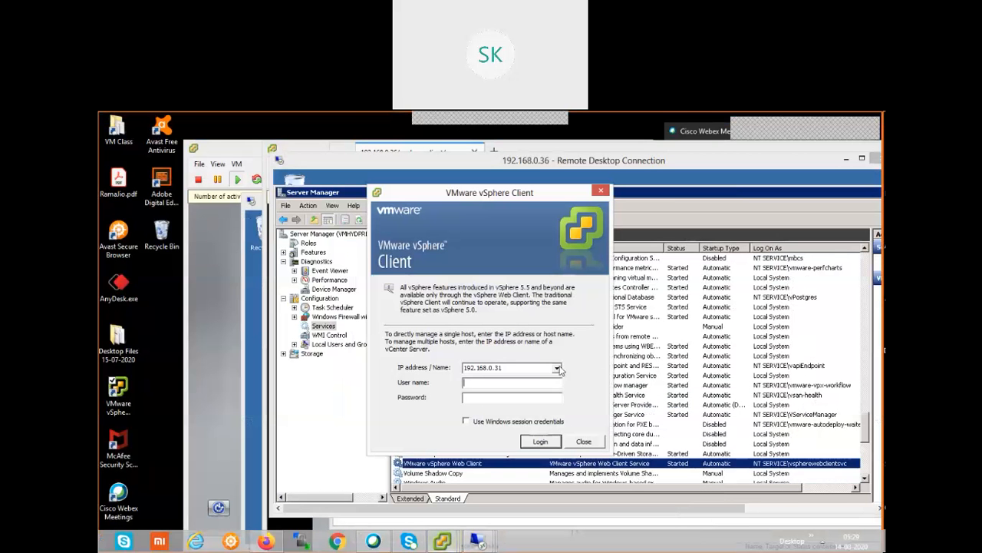
left_click(558, 368)
left_click(511, 386)
left_click(517, 381)
type("root")
key("BackSpace")
key("BackSpace")
key("BackSpace")
key("BackSpace")
type("adm")
type("inistrat")
type("or")
type("@")
type("vsph")
type("ere")
type(".local")
Enter the account password, log in past the untrusted certificate warning, and dismiss the evaluation notice.
type("*")
type("***")
type("**")
type("***")
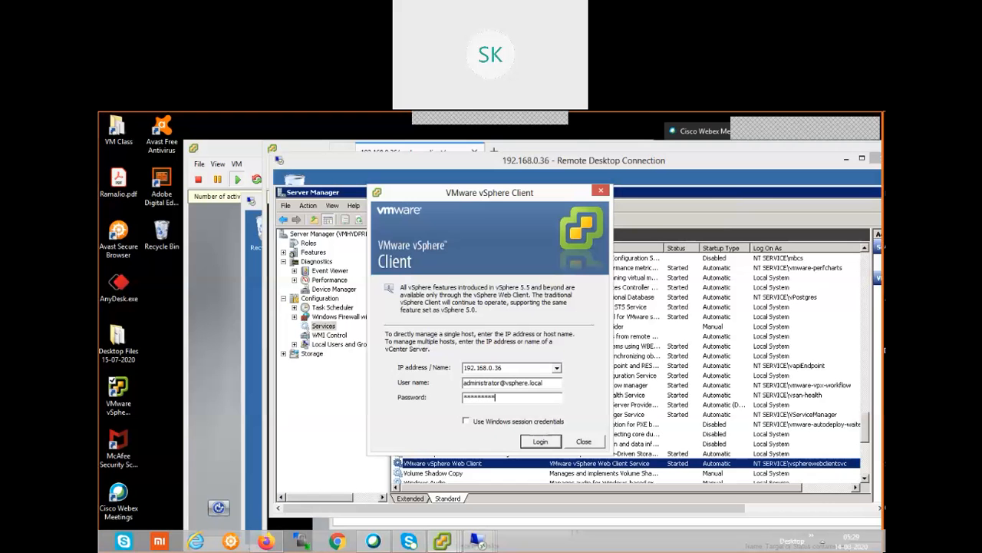
type("*")
left_click(541, 442)
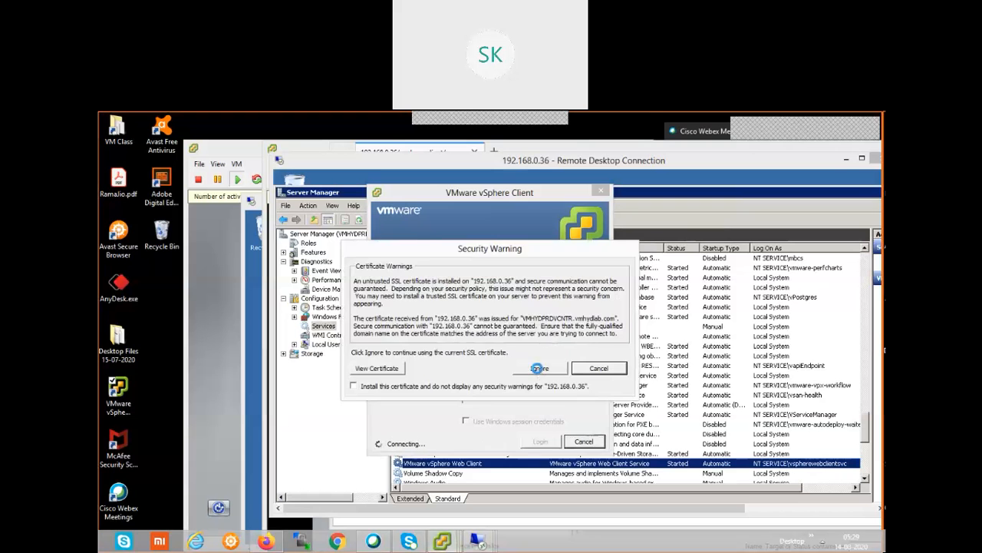
left_click(540, 369)
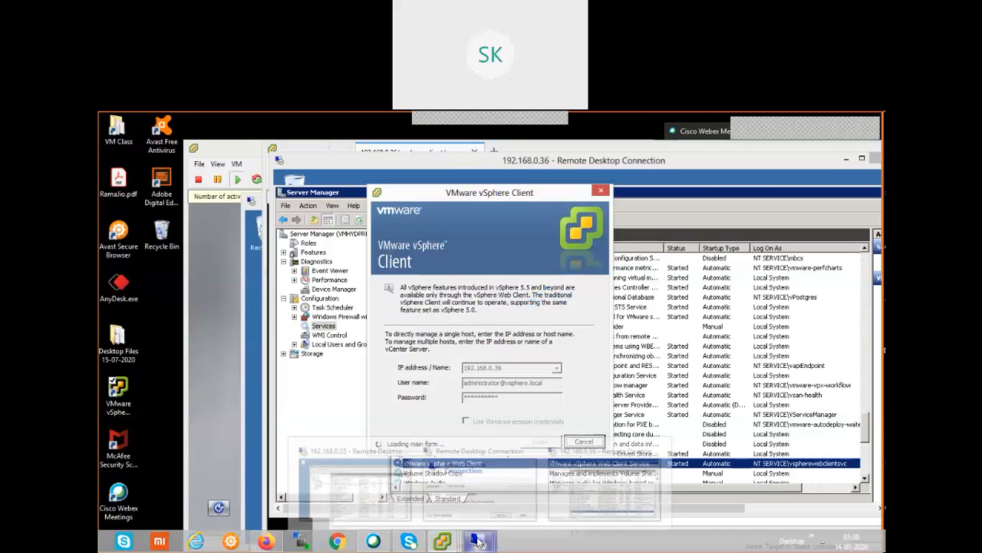
mouse_move(478, 541)
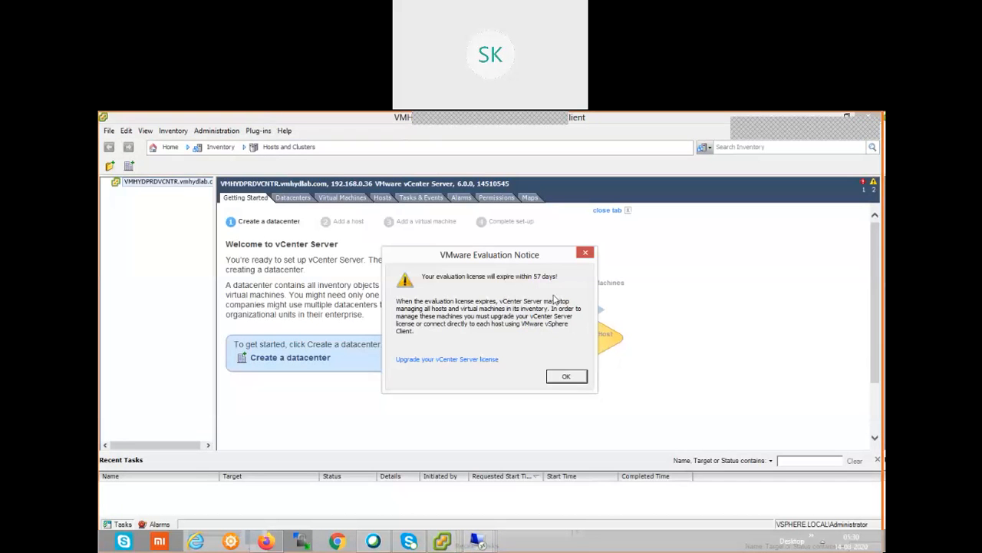
left_click(566, 376)
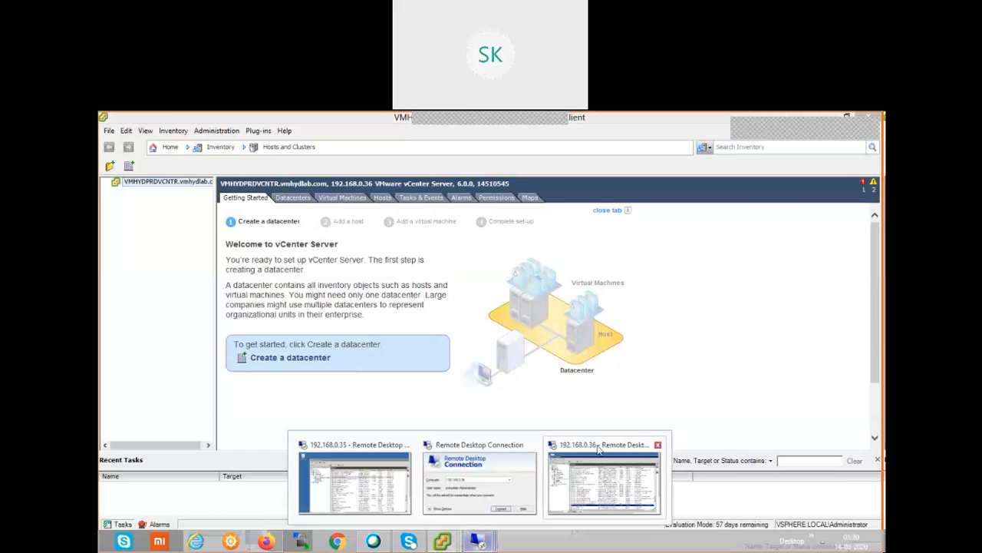
Return to the full-screen 192.168.0.36 Remote Desktop session, close Server Manager, and run the VcenterDump autorun application as administrator.
left_click(598, 450)
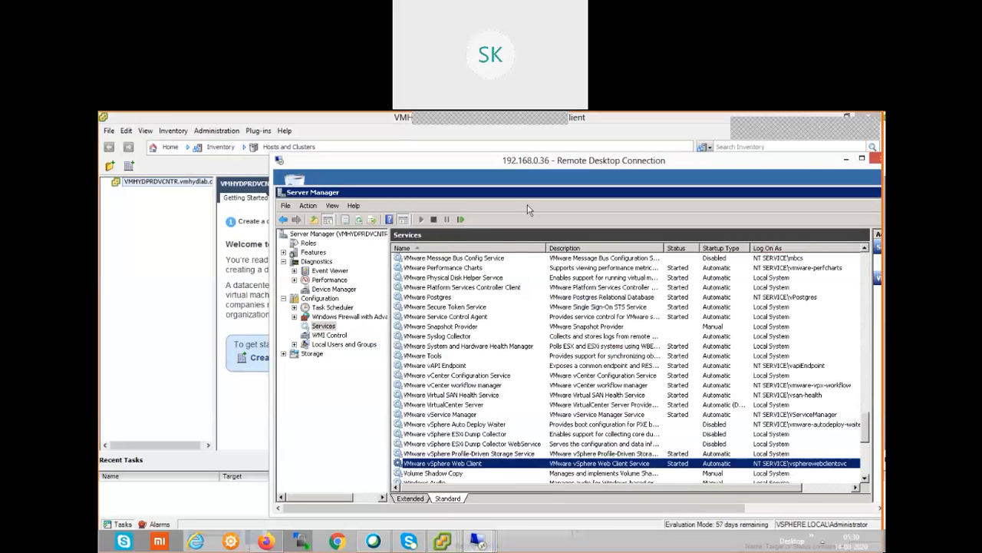
double_click(584, 161)
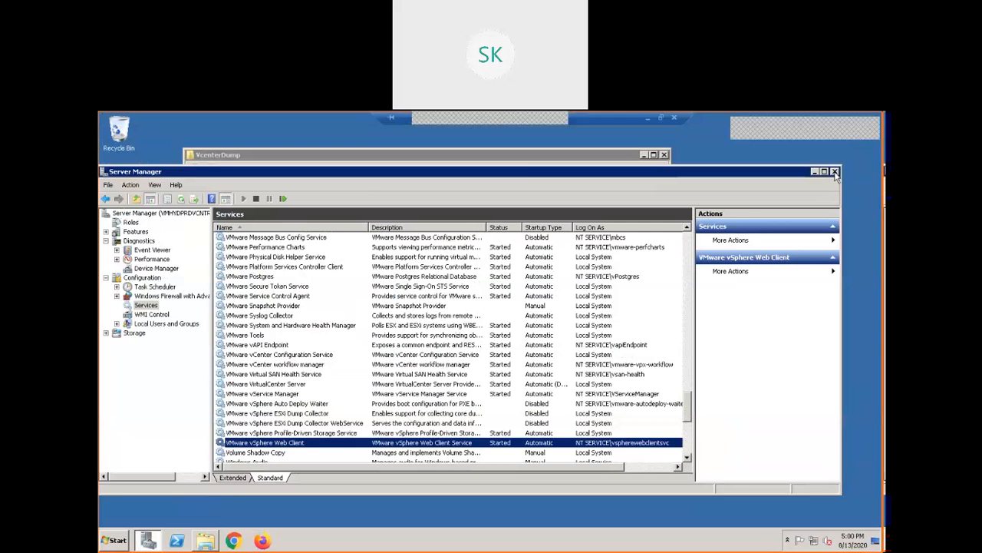
left_click(834, 172)
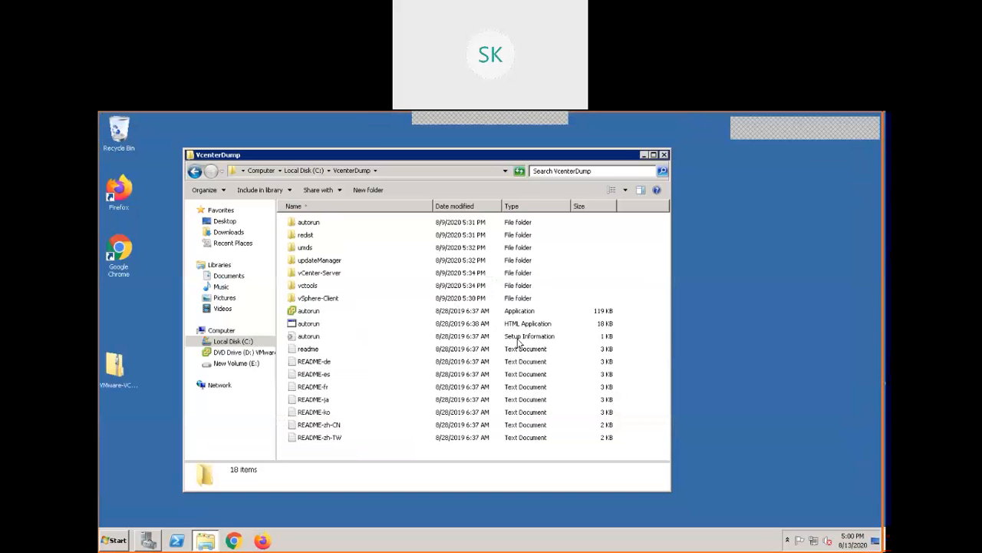
left_click(344, 311)
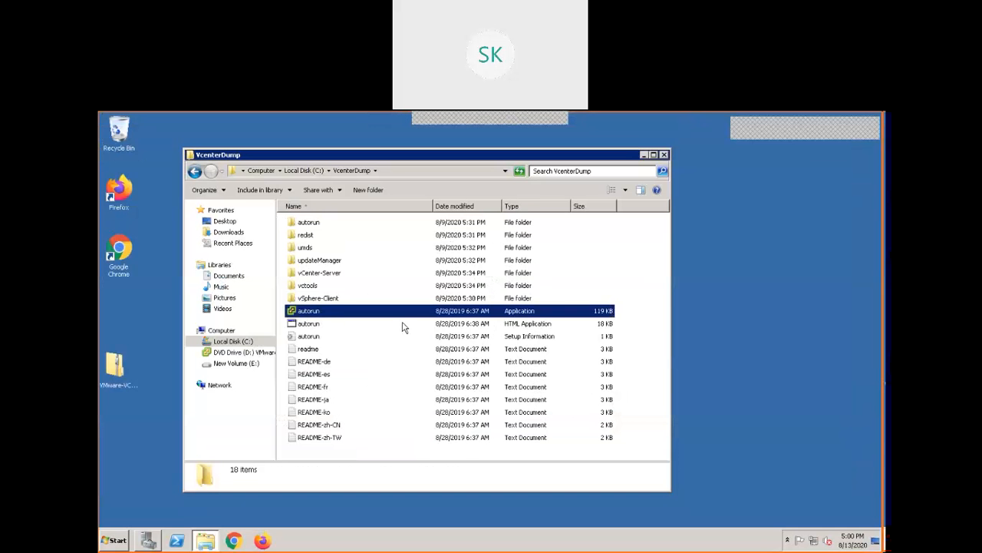
right_click(342, 313)
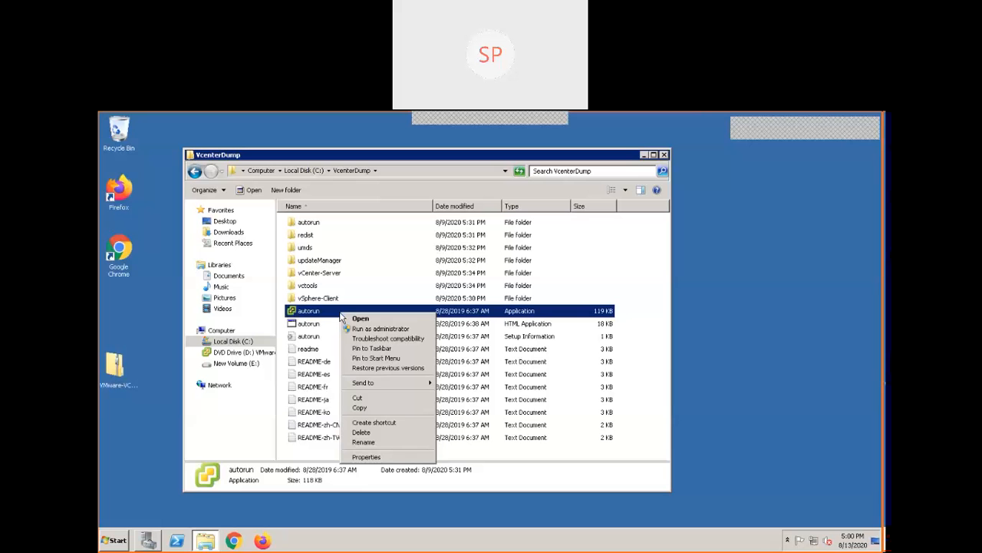
left_click(375, 329)
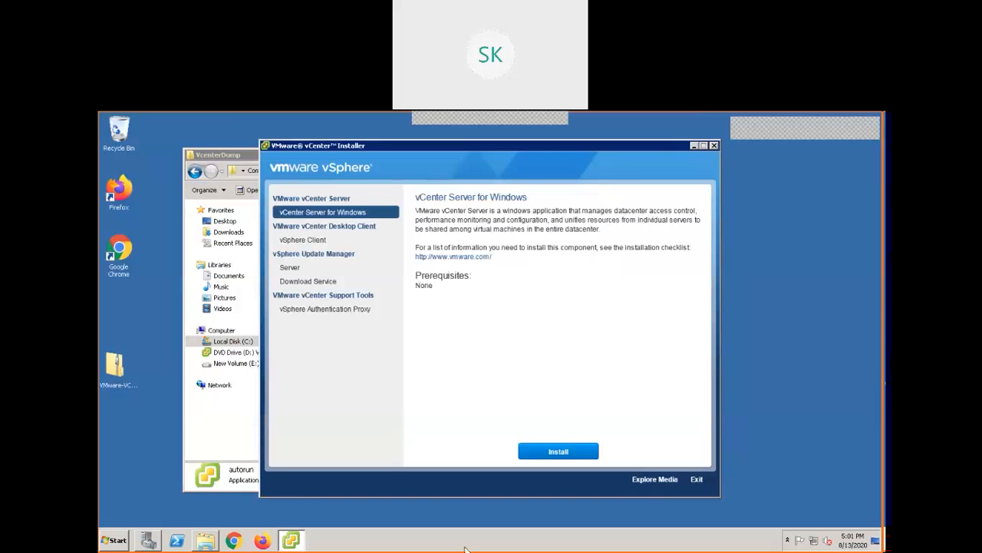
Open Windows Task Manager beside the installer to check CPU and memory performance, and minimize it.
left_click(574, 544)
right_click(576, 544)
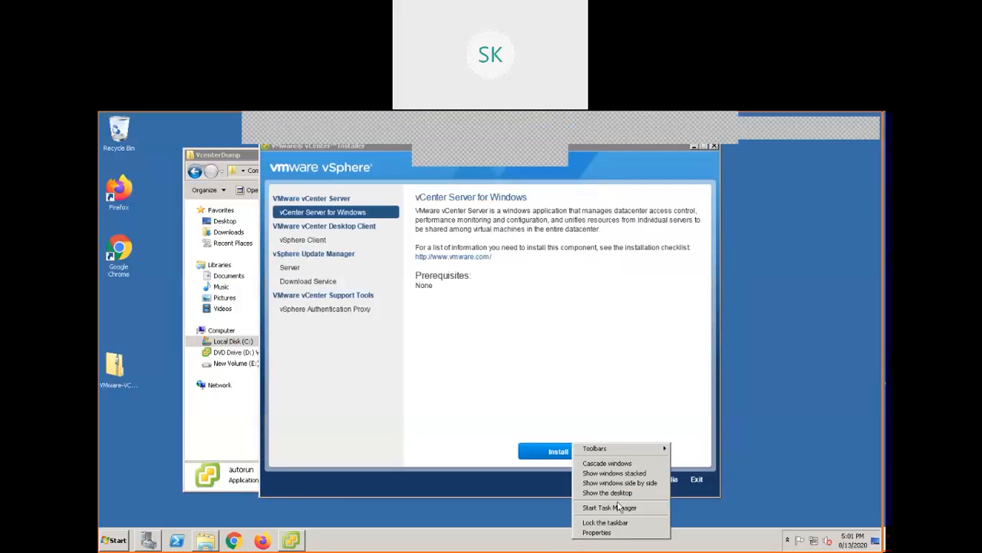
left_click(618, 506)
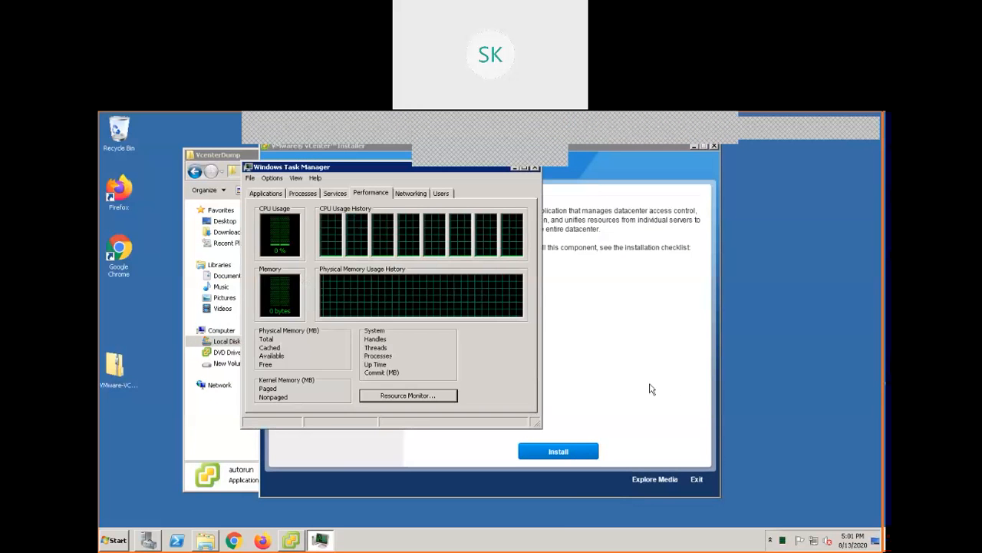
left_click_drag(412, 175, 680, 228)
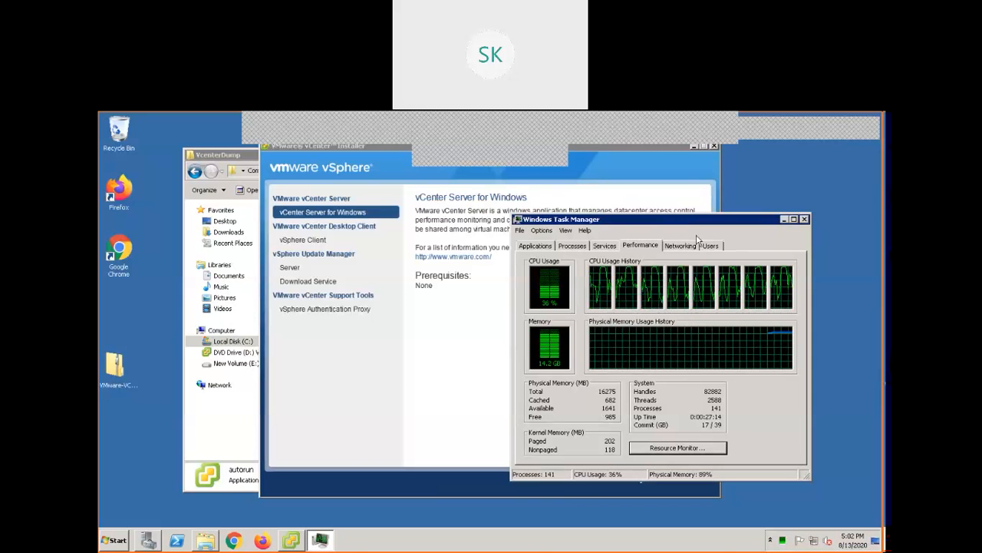
left_click(784, 219)
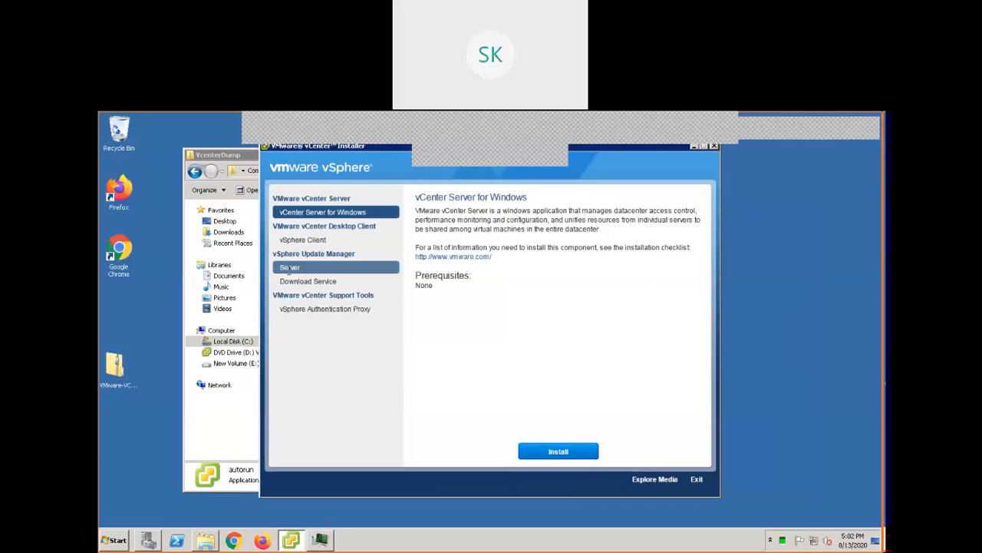
Launch the vSphere Update Manager Server installation with English (United States) as the setup language.
left_click(323, 274)
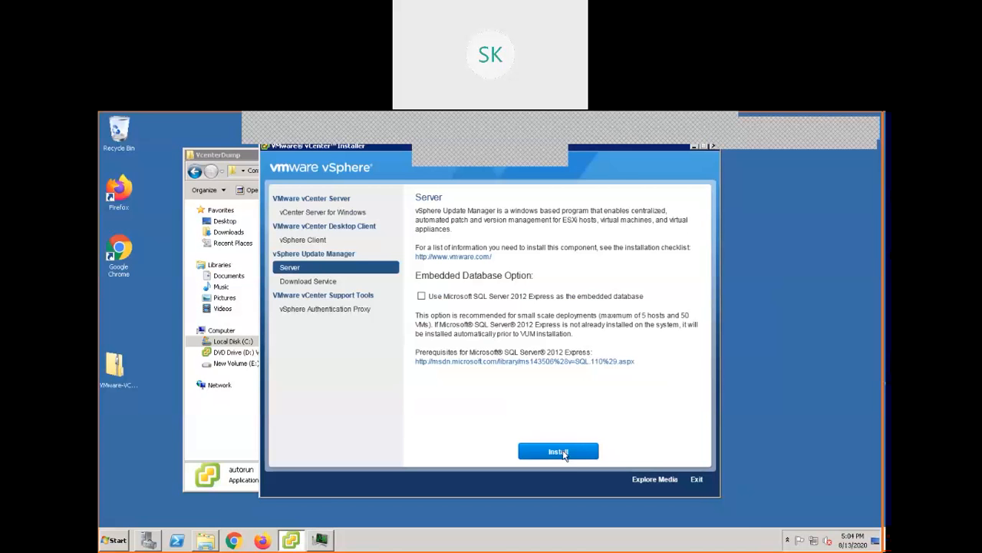
left_click(566, 449)
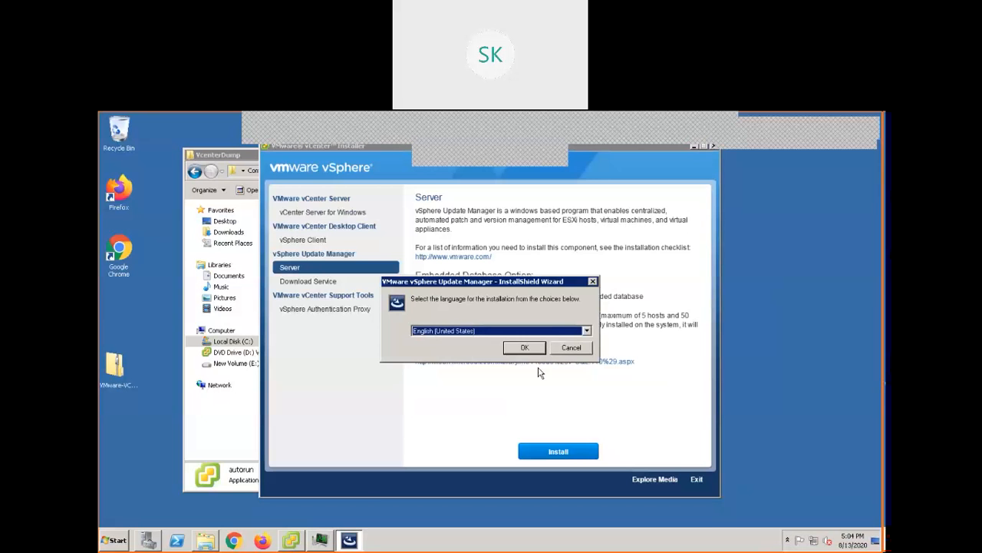
left_click(524, 348)
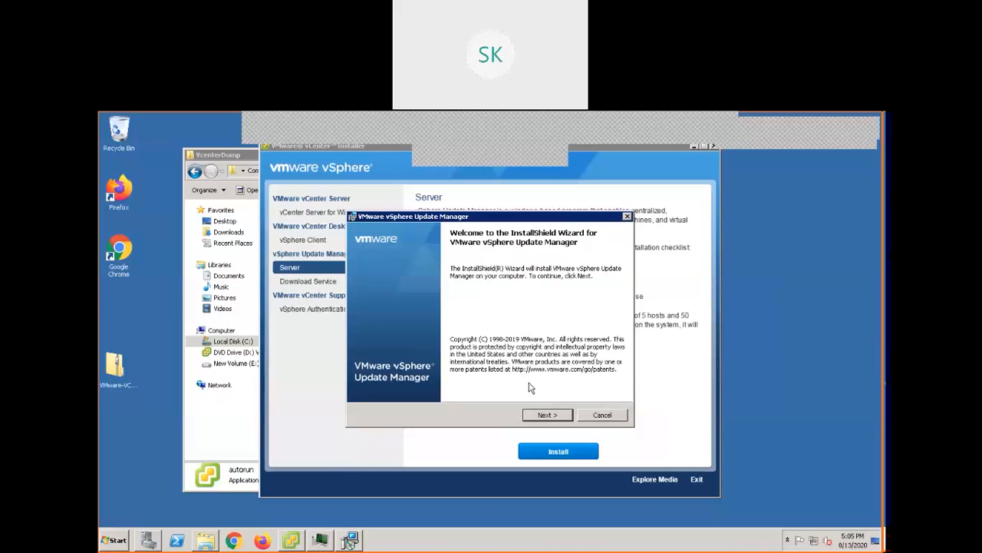
Accept the license agreement in the Update Manager wizard and keep downloading updates from default sources immediately after installation.
left_click(546, 415)
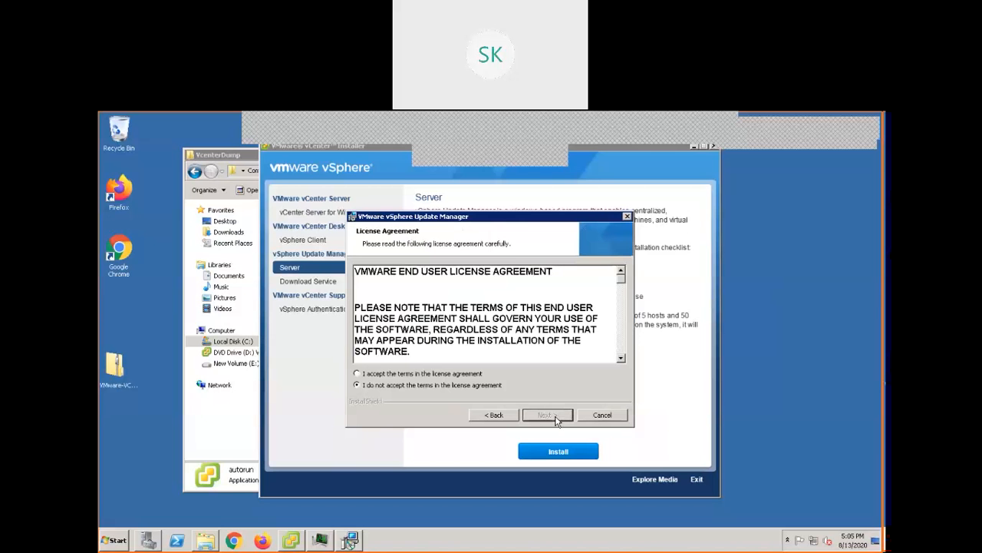
left_click(446, 374)
left_click(541, 415)
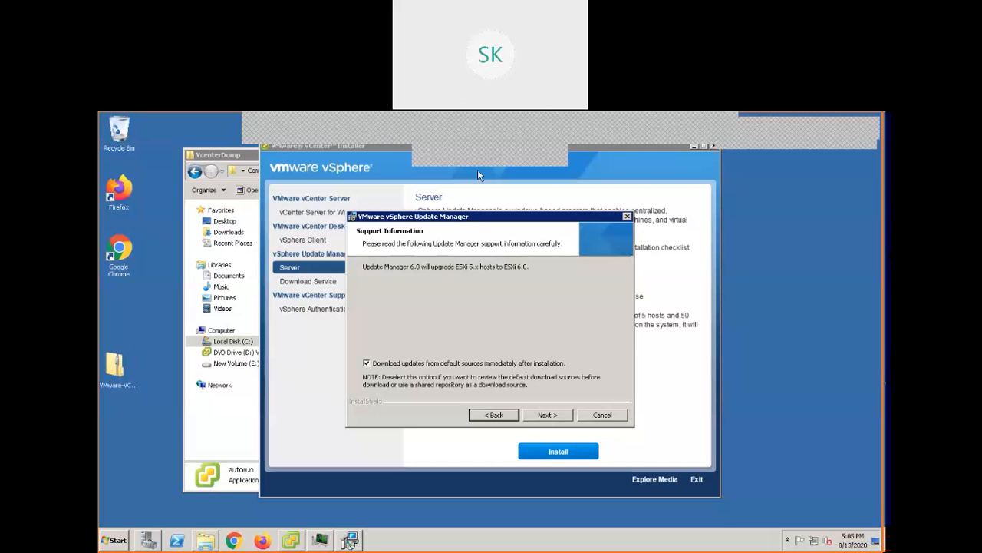
left_click(548, 415)
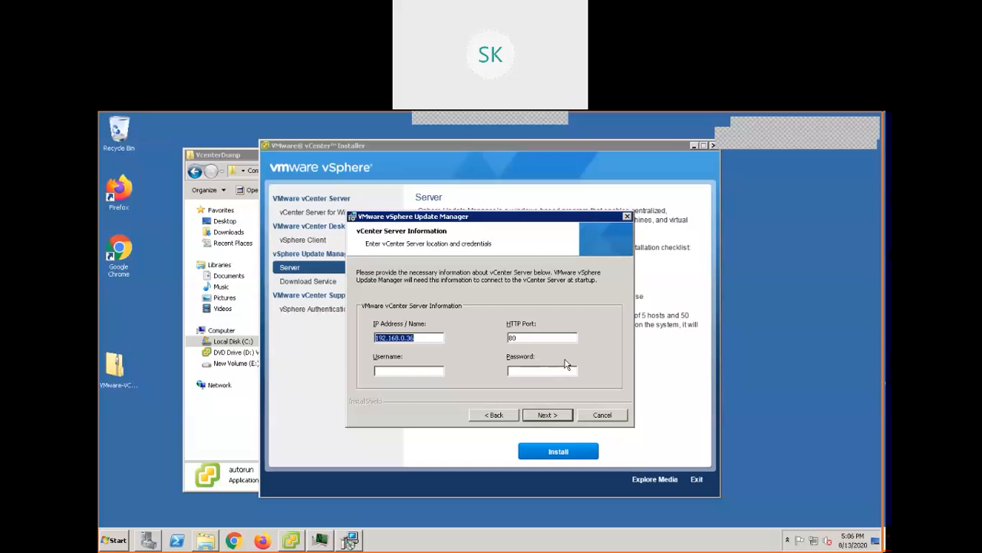
Supply the vsphere.local administrator user name and account password for vCenter Server 192.168.0.36, and continue to the database options.
left_click(430, 371)
type("adminis")
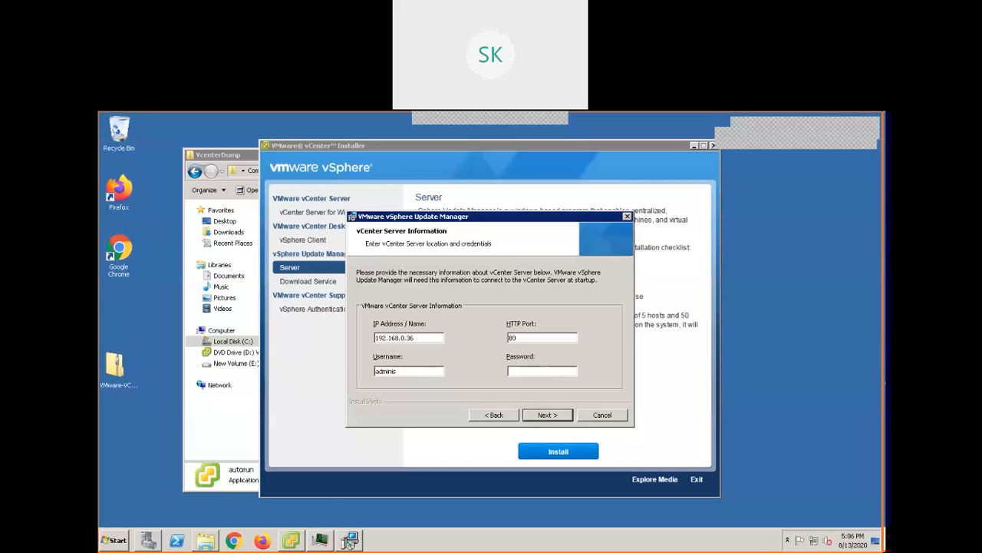
type("trator@vsphere.local**********")
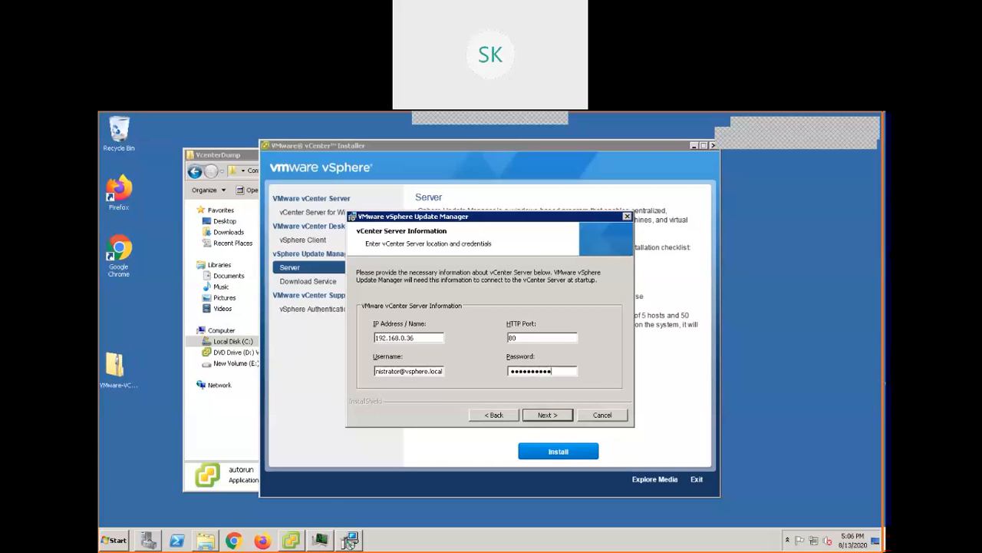
left_click(545, 416)
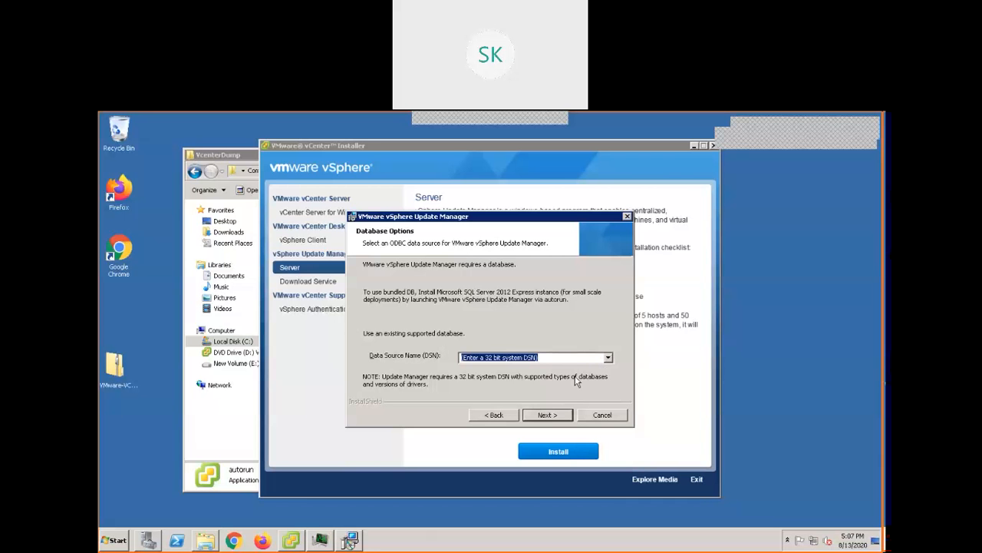
Try to continue without specifying a 32-bit system DSN, and go back through the wizard to its welcome page.
left_click(551, 418)
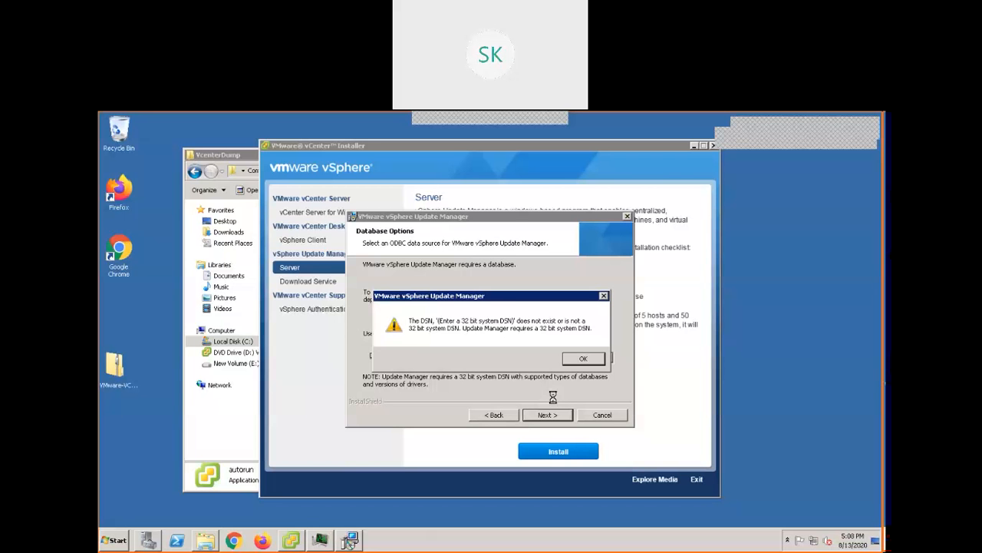
left_click(574, 359)
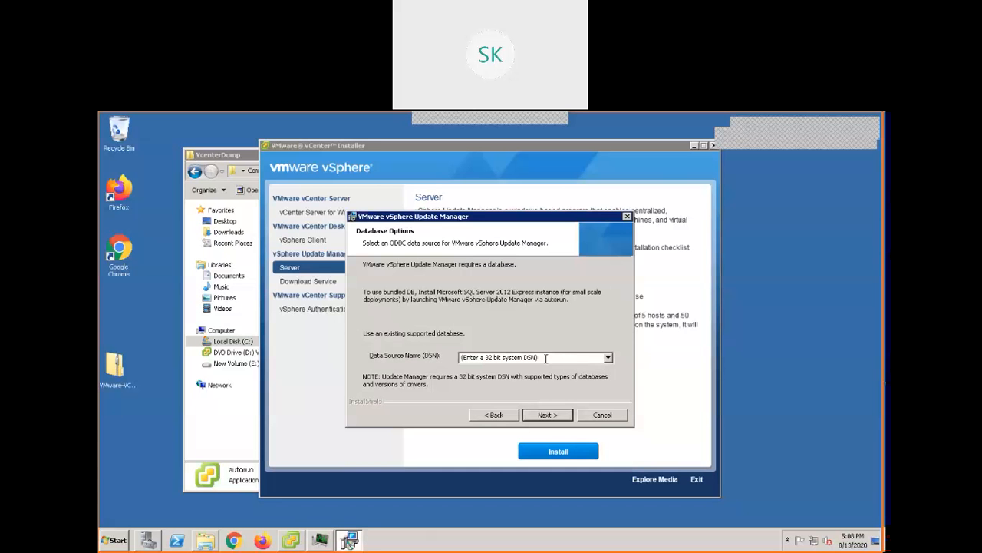
left_click(495, 415)
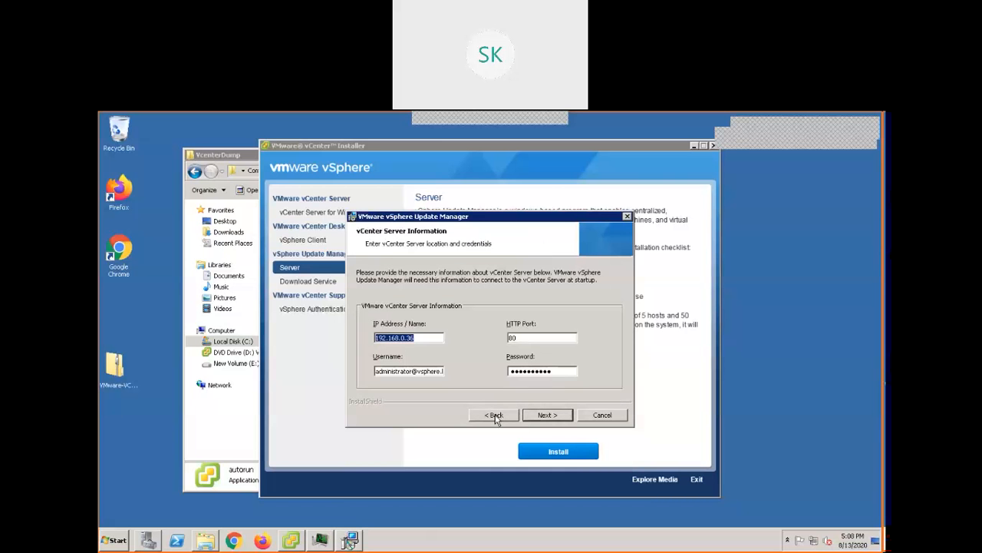
left_click(495, 415)
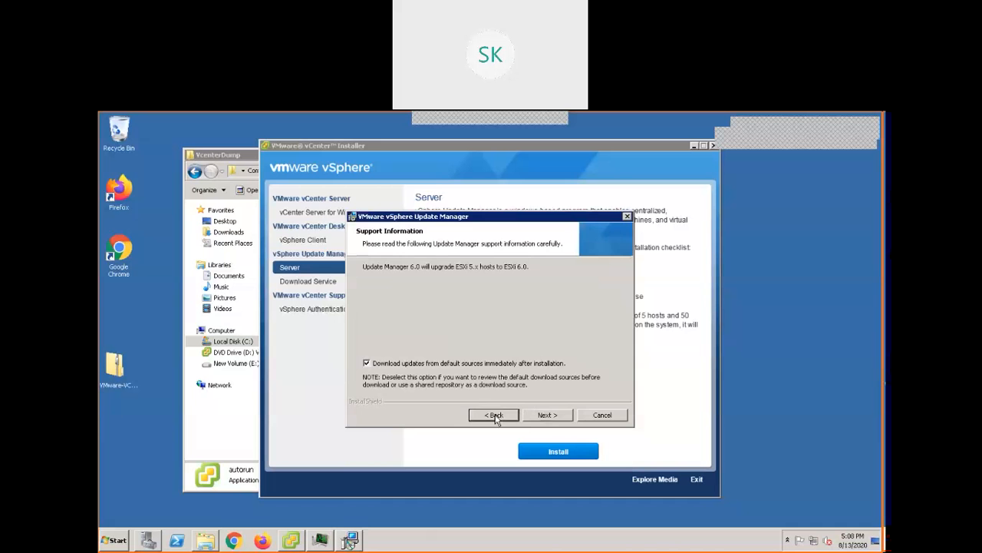
left_click(495, 415)
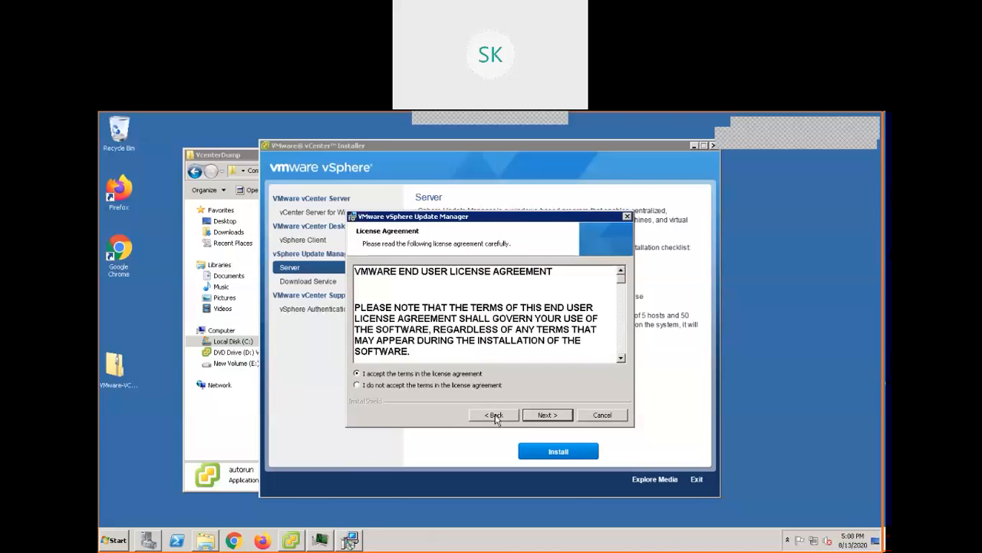
left_click(495, 416)
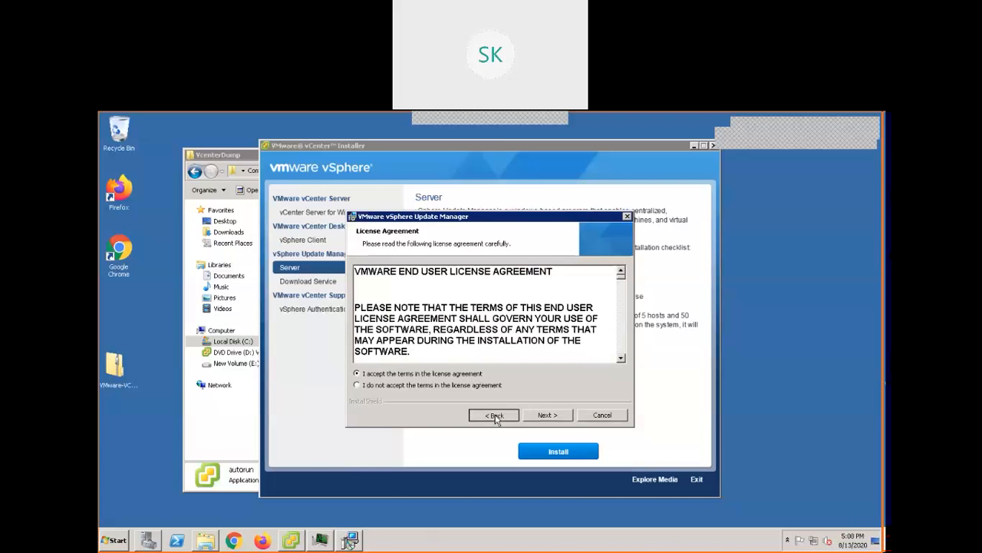
left_click(495, 415)
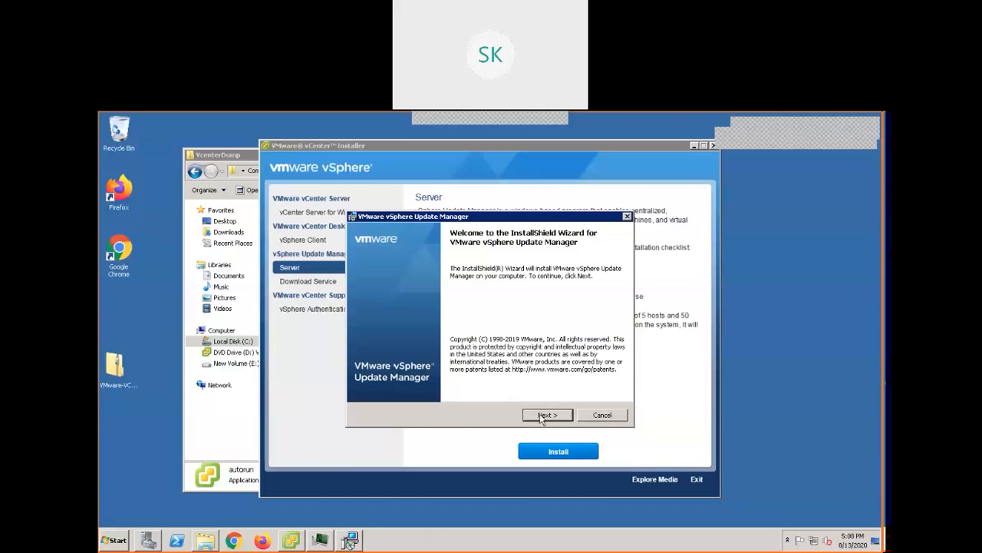
left_click(543, 416)
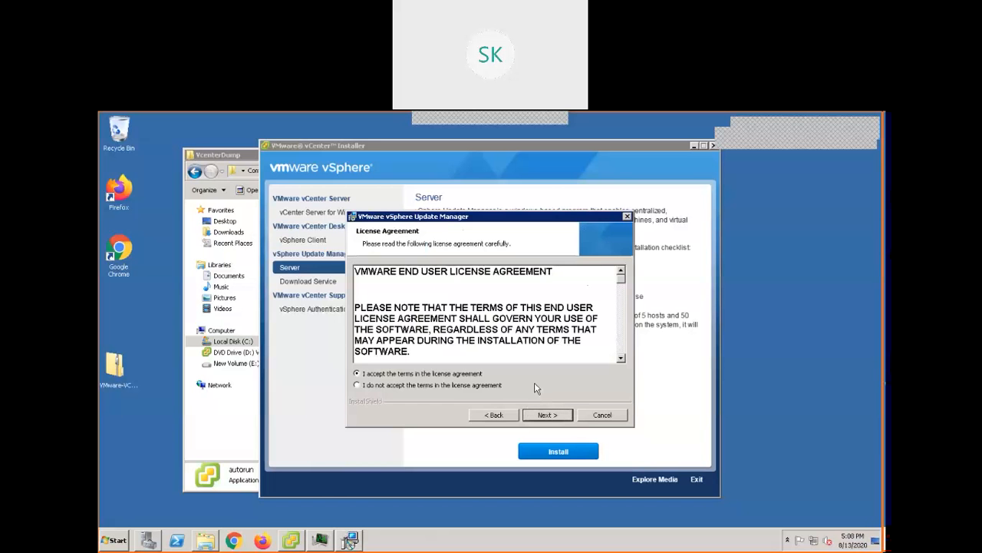
left_click(551, 415)
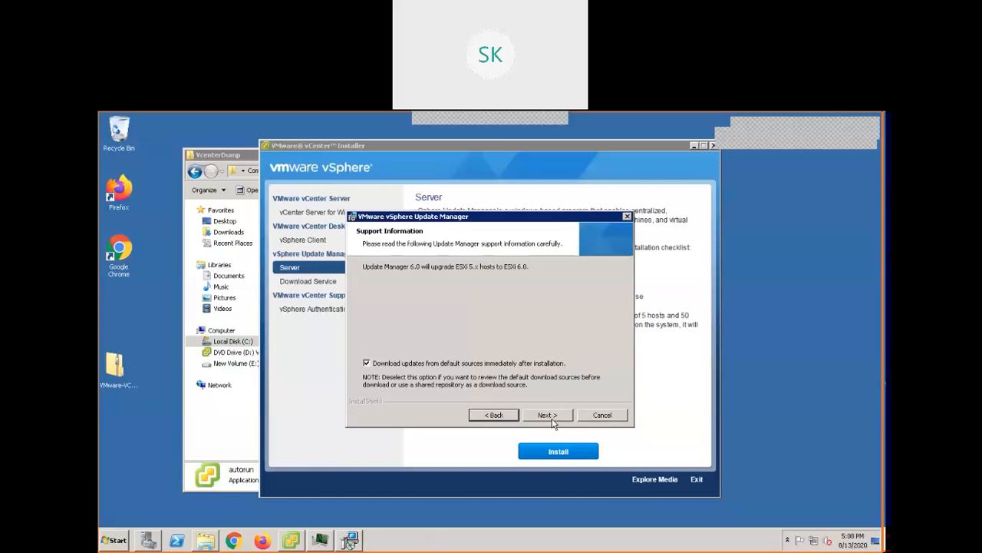
left_click(546, 414)
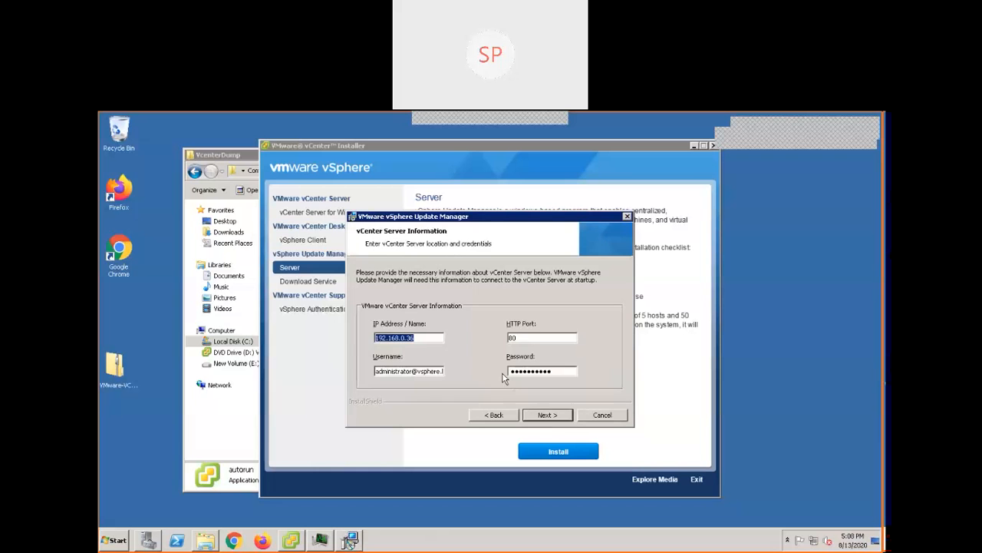
left_click(603, 415)
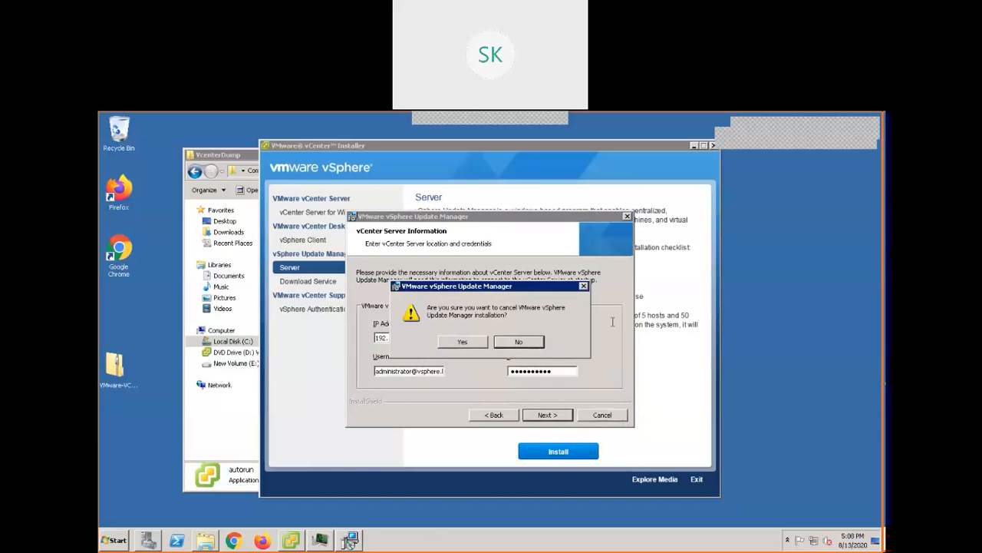
left_click(471, 344)
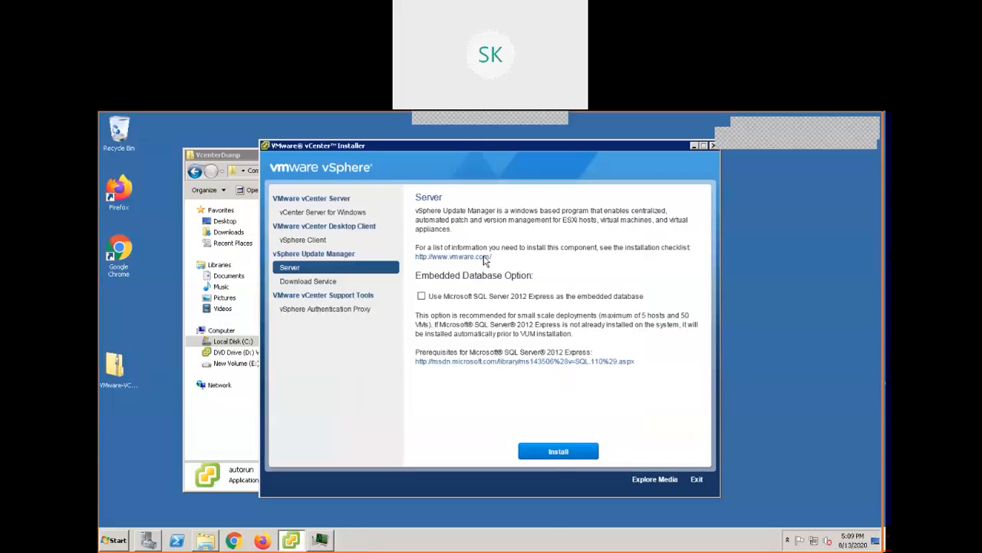
Choose Microsoft SQL Server 2012 Express as the embedded database and start the vSphere Update Manager Server installation.
left_click(421, 297)
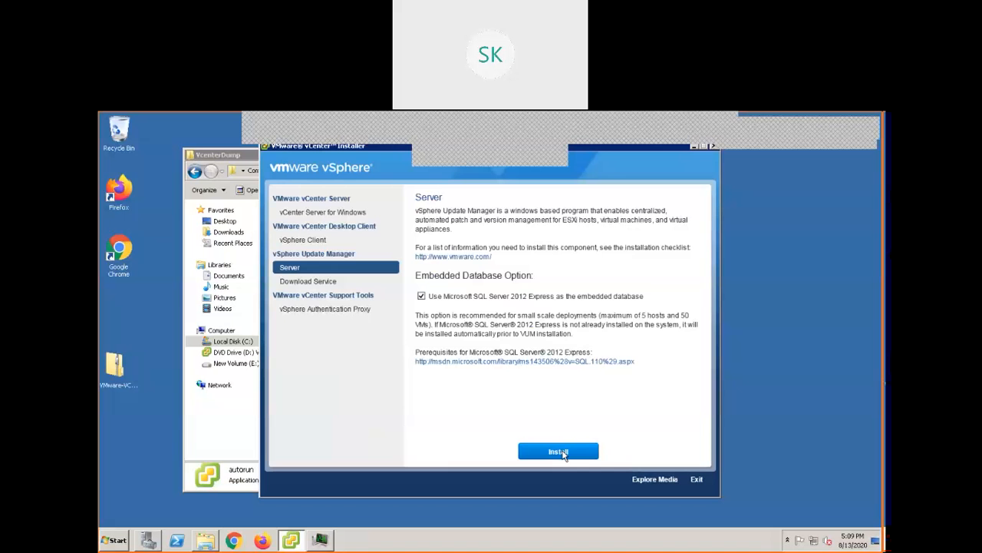
left_click(564, 453)
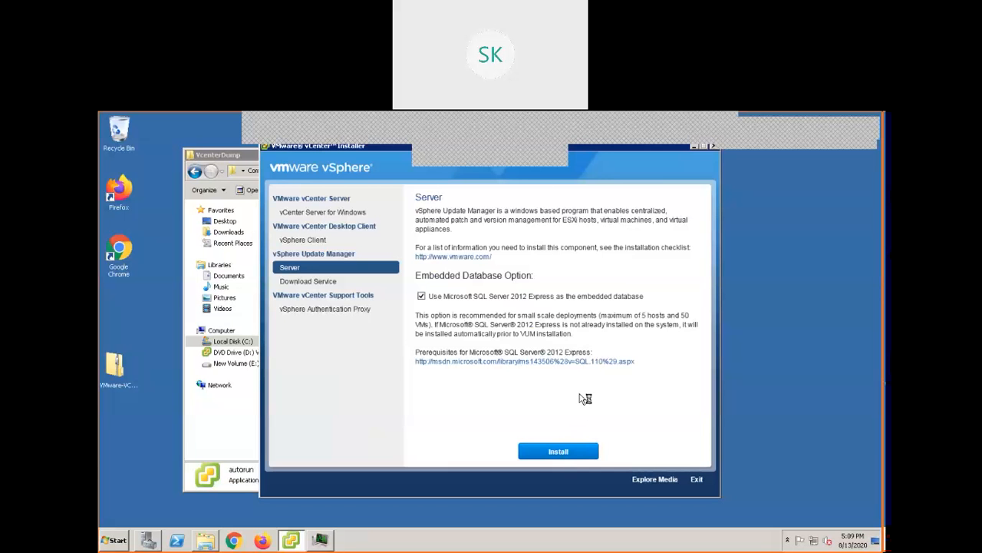
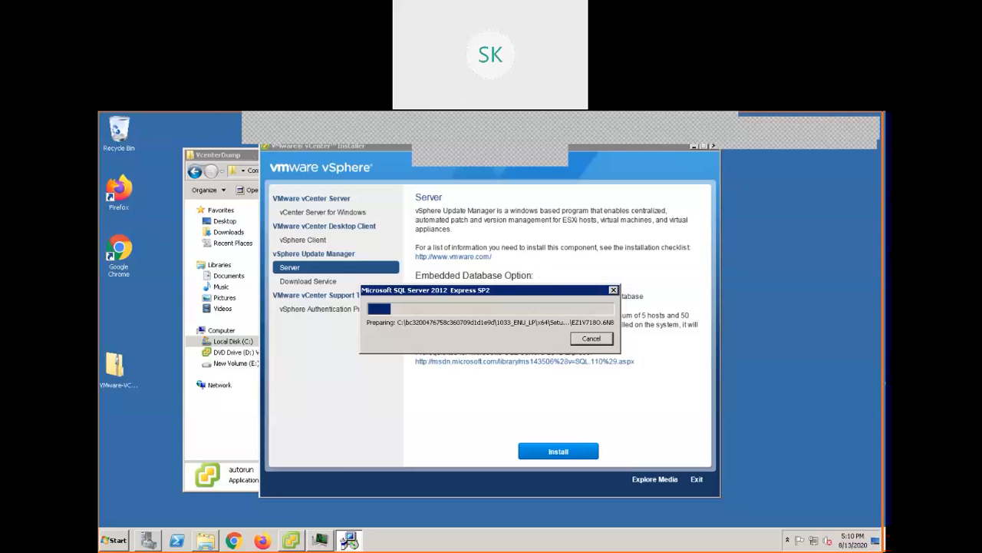
Uncover the vSphere Client behind the remote desktop session and display the permissions of the vCenter Server.
left_click(323, 119)
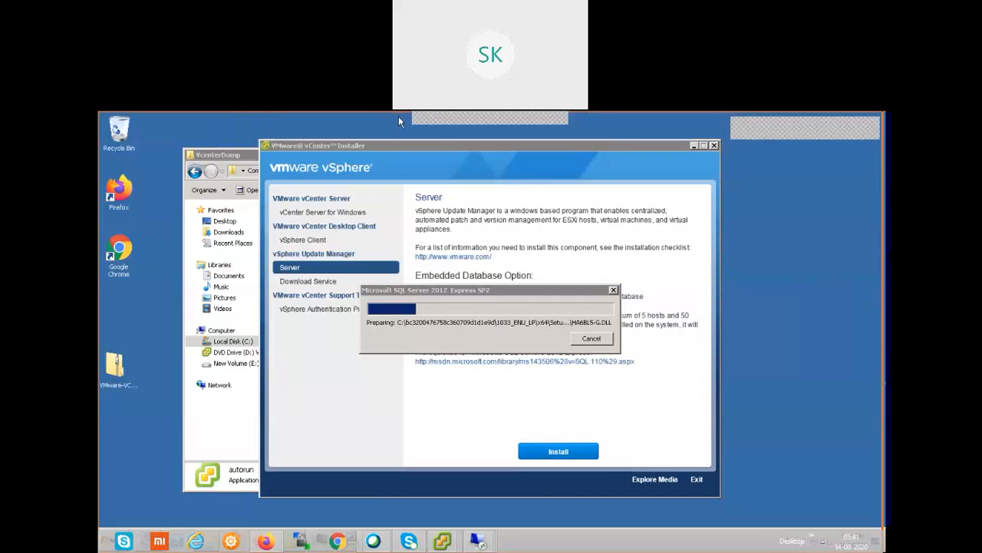
left_click_drag(399, 117, 396, 153)
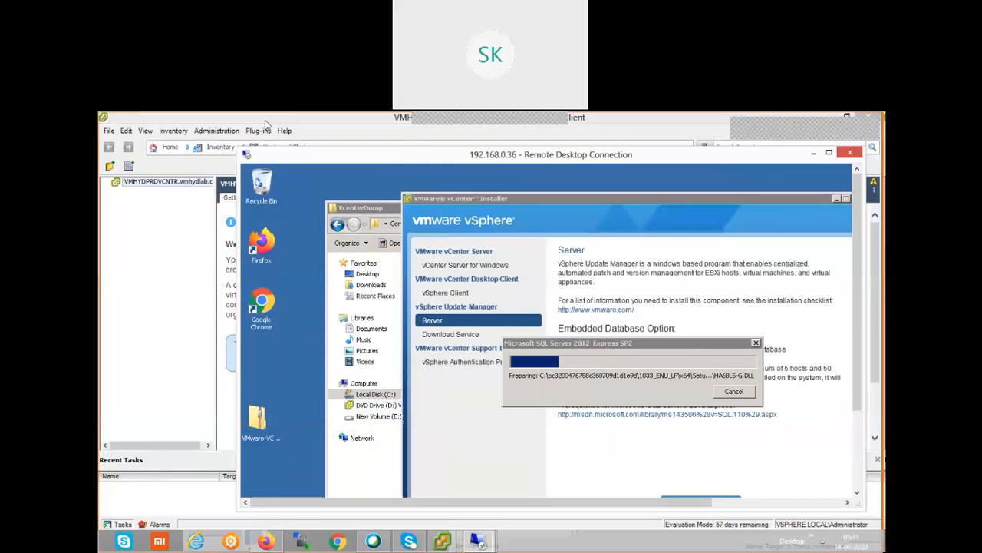
left_click(265, 124)
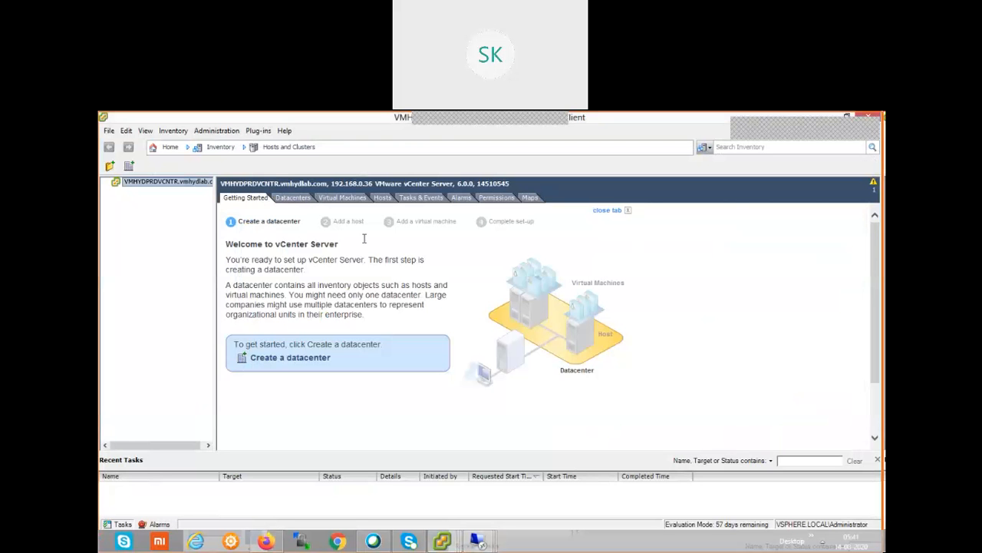
left_click(499, 200)
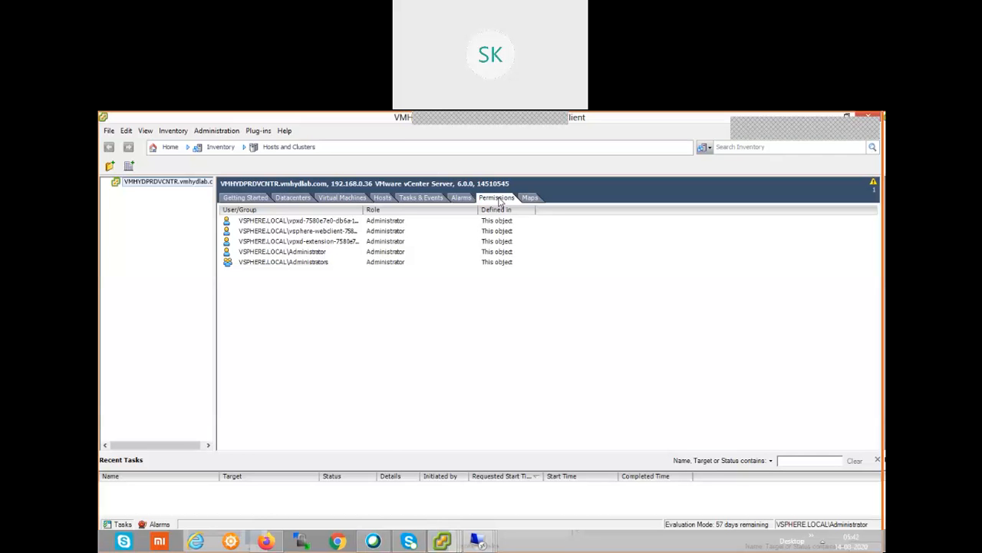
Begin adding a permission on the vCenter Server, check which domains can be selected for users and groups, and cancel without assigning anything.
right_click(512, 319)
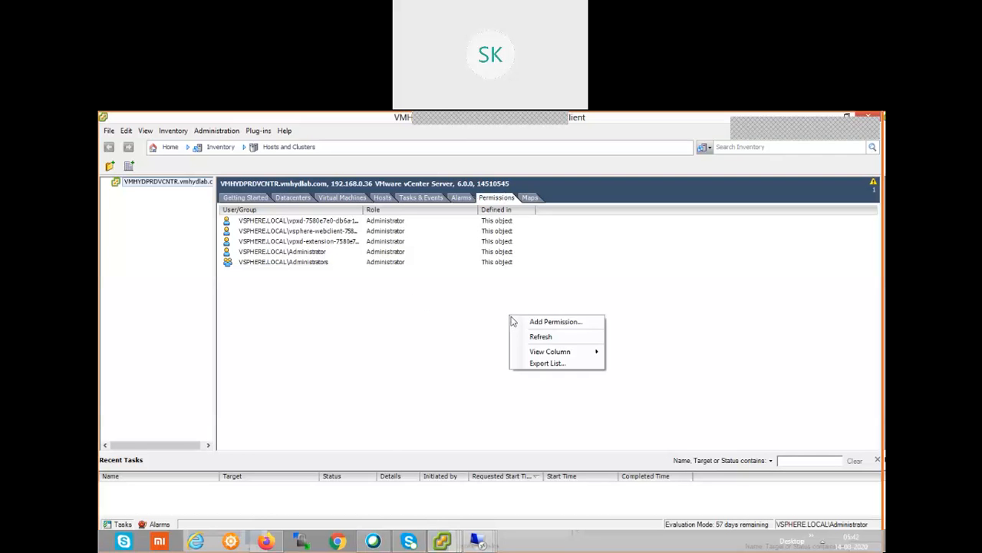
left_click(549, 326)
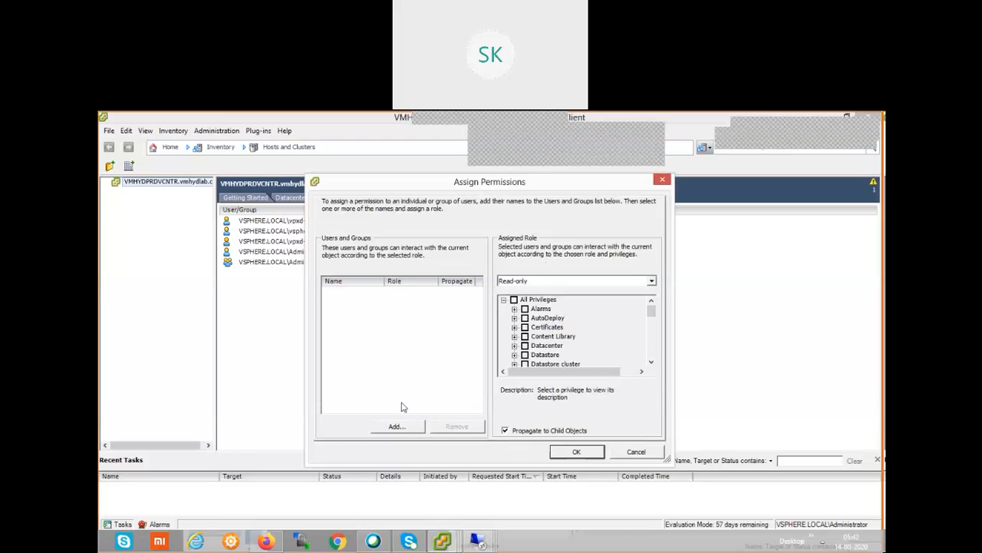
left_click(406, 426)
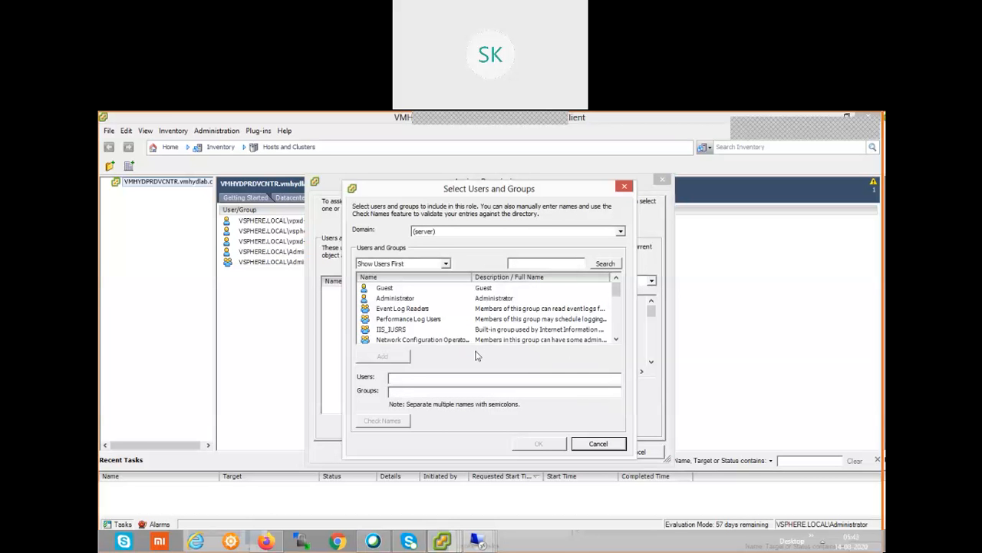
left_click(620, 232)
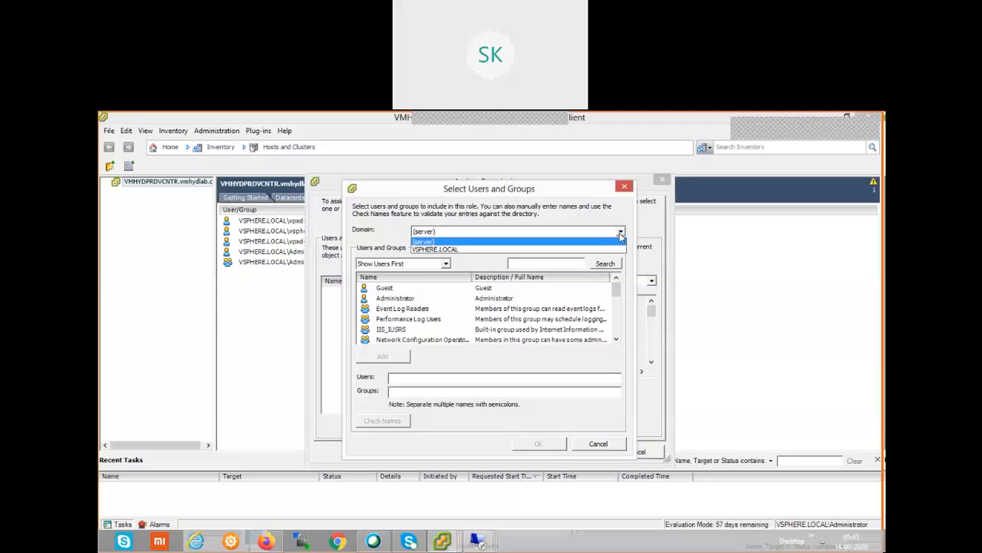
left_click(598, 445)
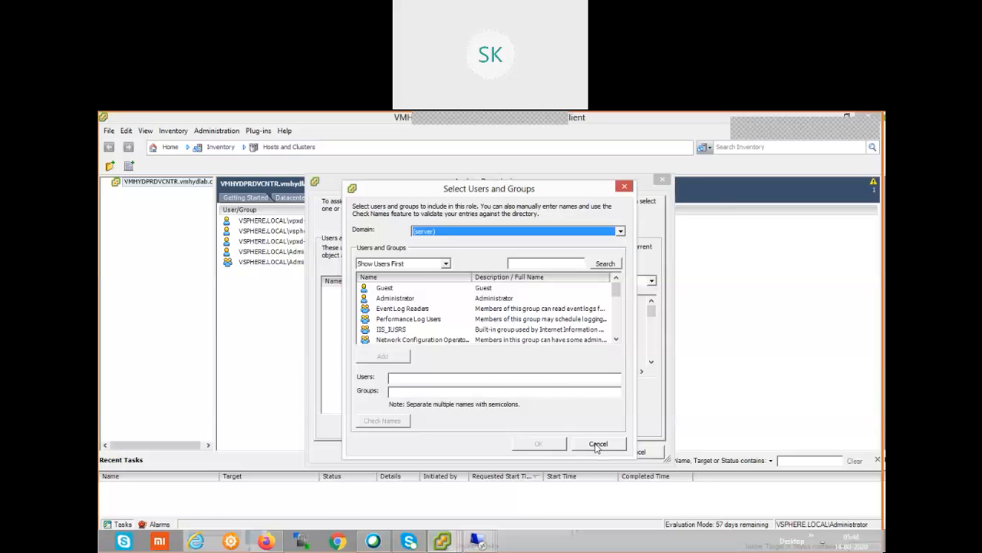
left_click(595, 445)
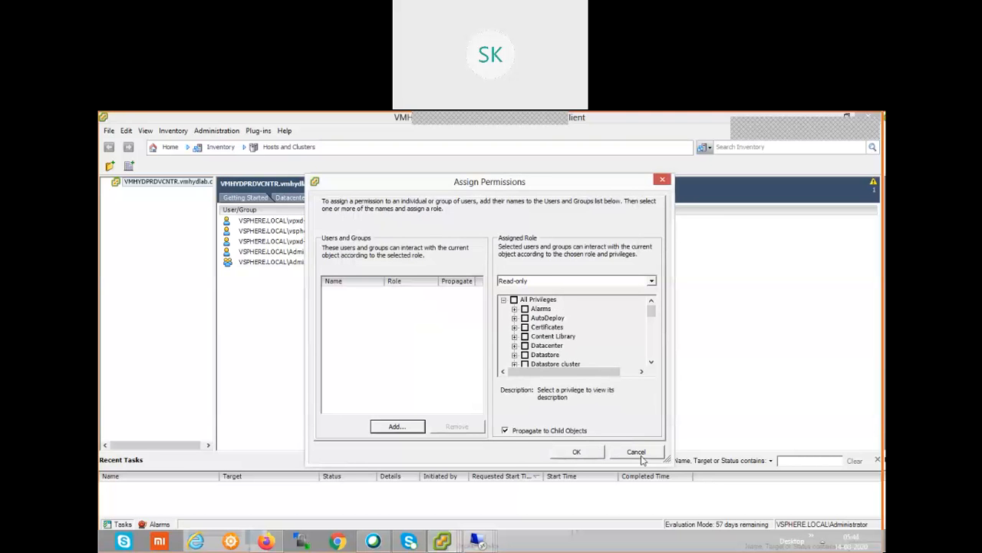
left_click(637, 453)
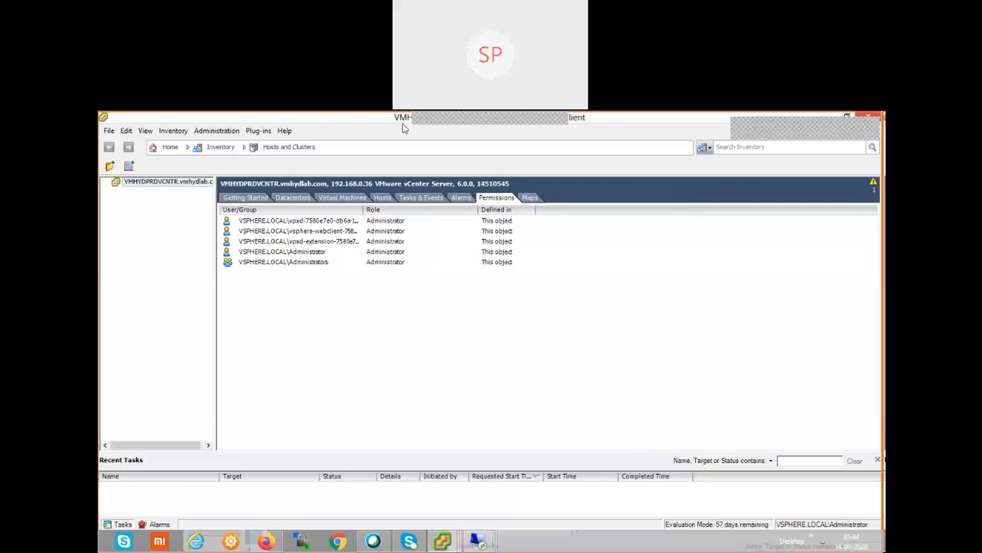
Switch to Firefox, reload the vSphere Web Client page on 192.168.0.36, and move the browser window fully into view.
left_click_drag(314, 120, 526, 203)
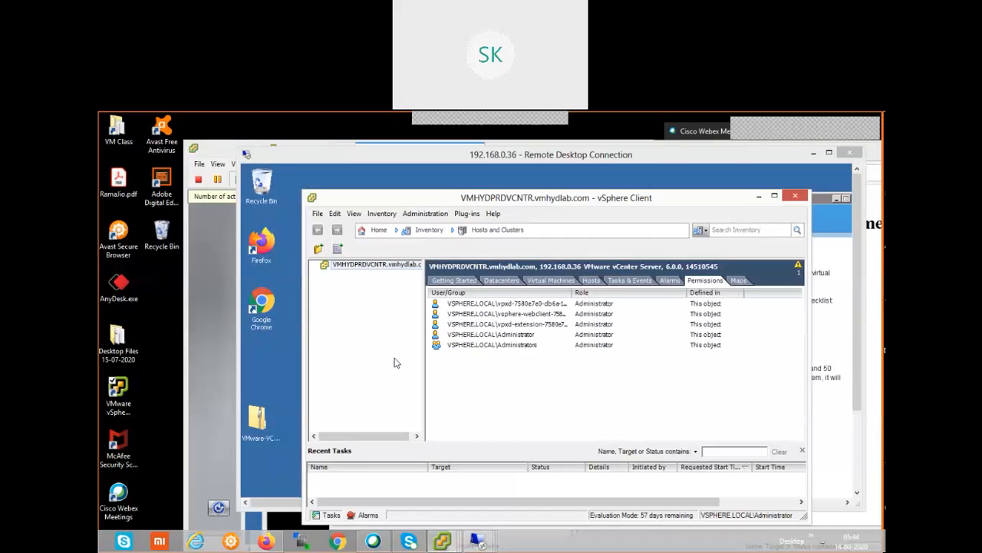
left_click(265, 541)
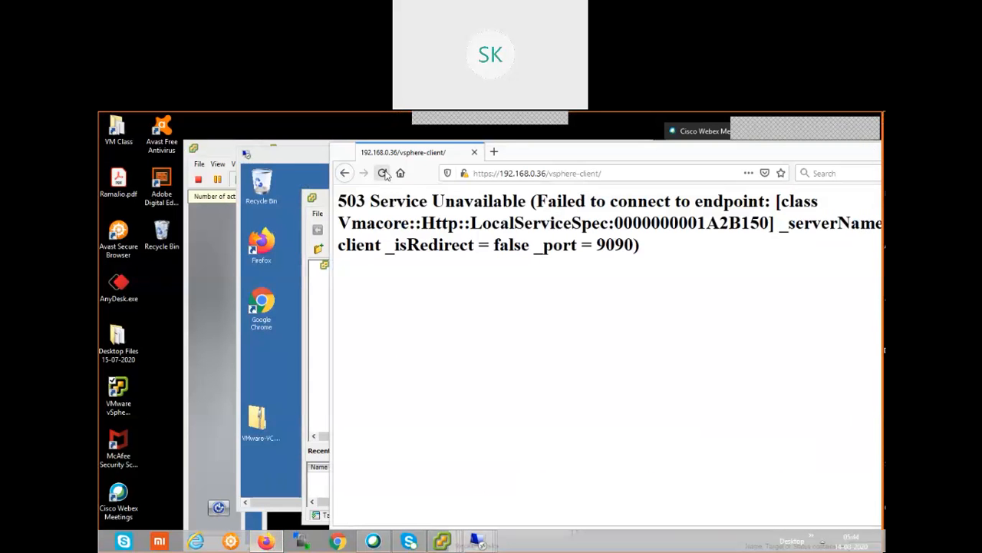
left_click(382, 172)
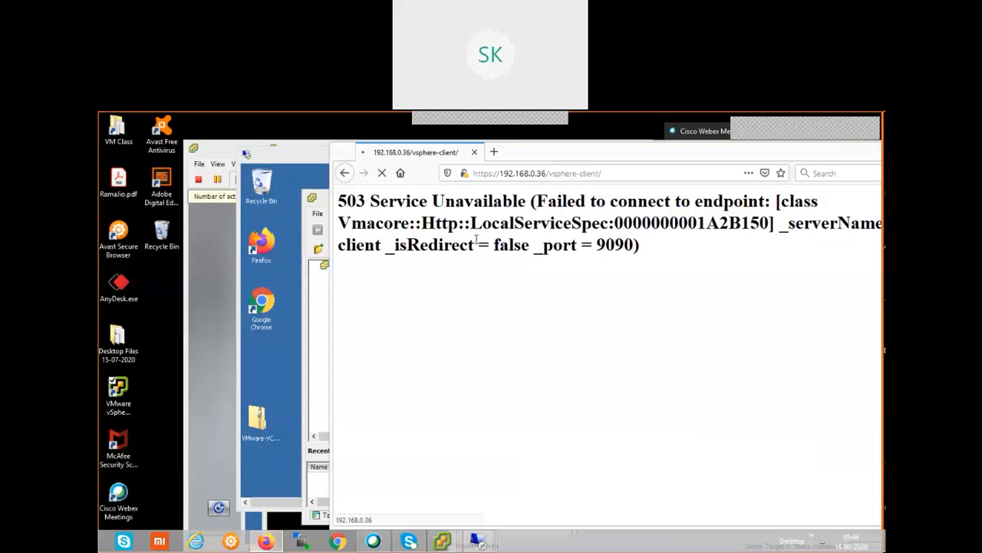
left_click_drag(572, 152, 295, 142)
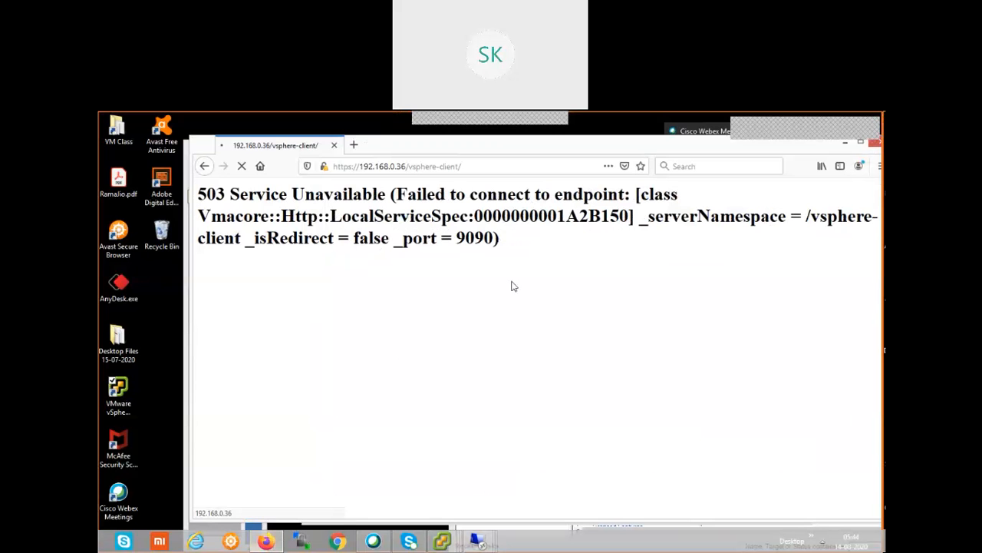
left_click_drag(522, 145, 482, 137)
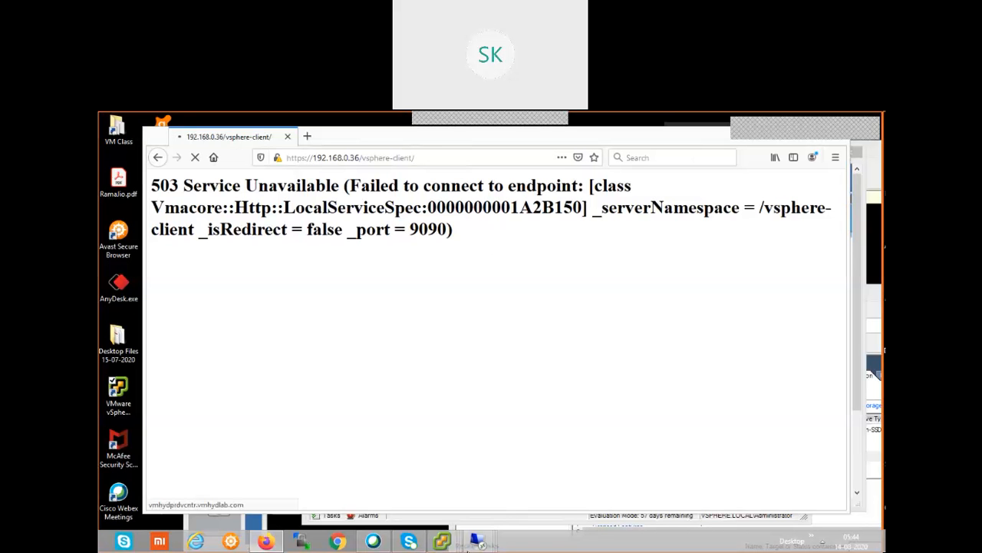
Check the SQL Server Express setup progress in the 192.168.0.36 remote desktop session, and return to the vSphere Web Client page in Firefox.
mouse_move(479, 543)
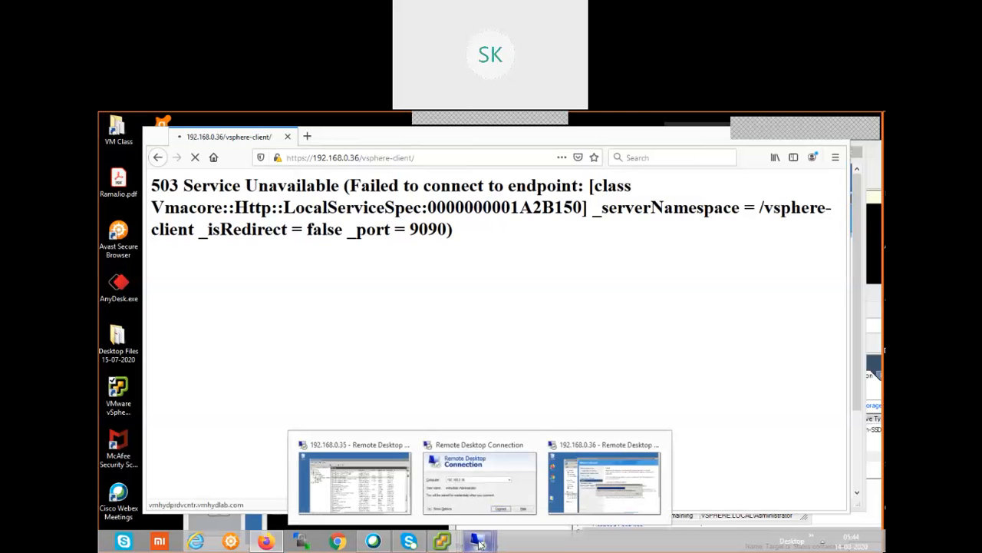
left_click(629, 491)
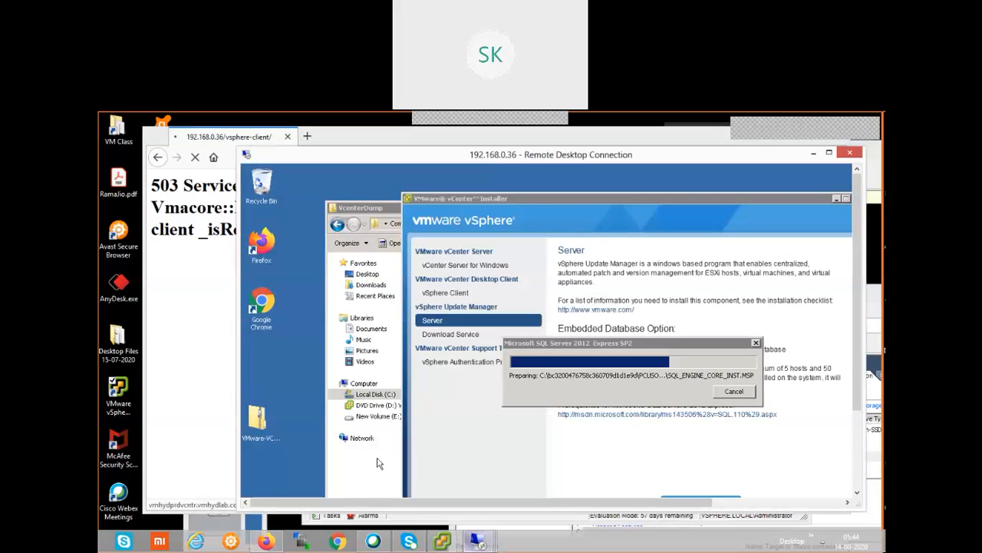
left_click(204, 277)
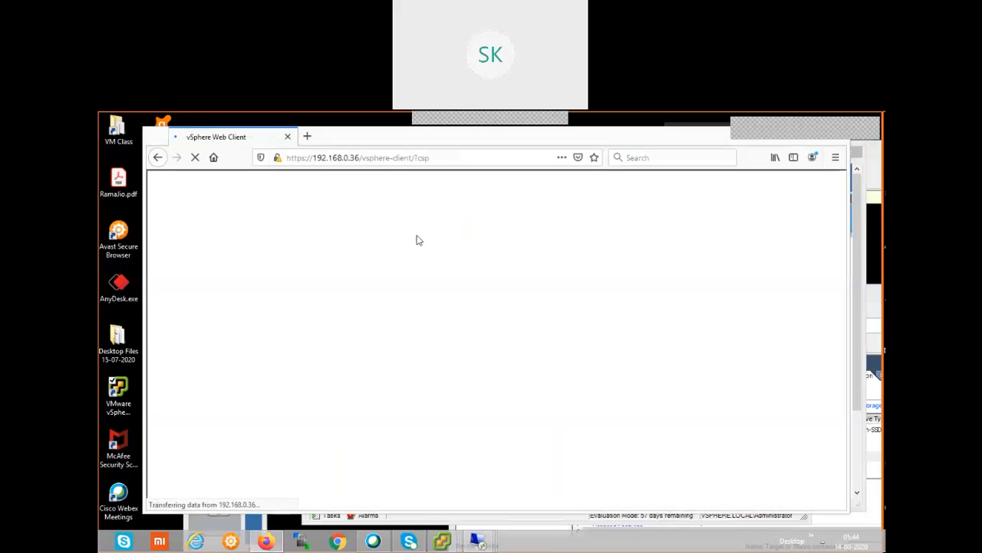